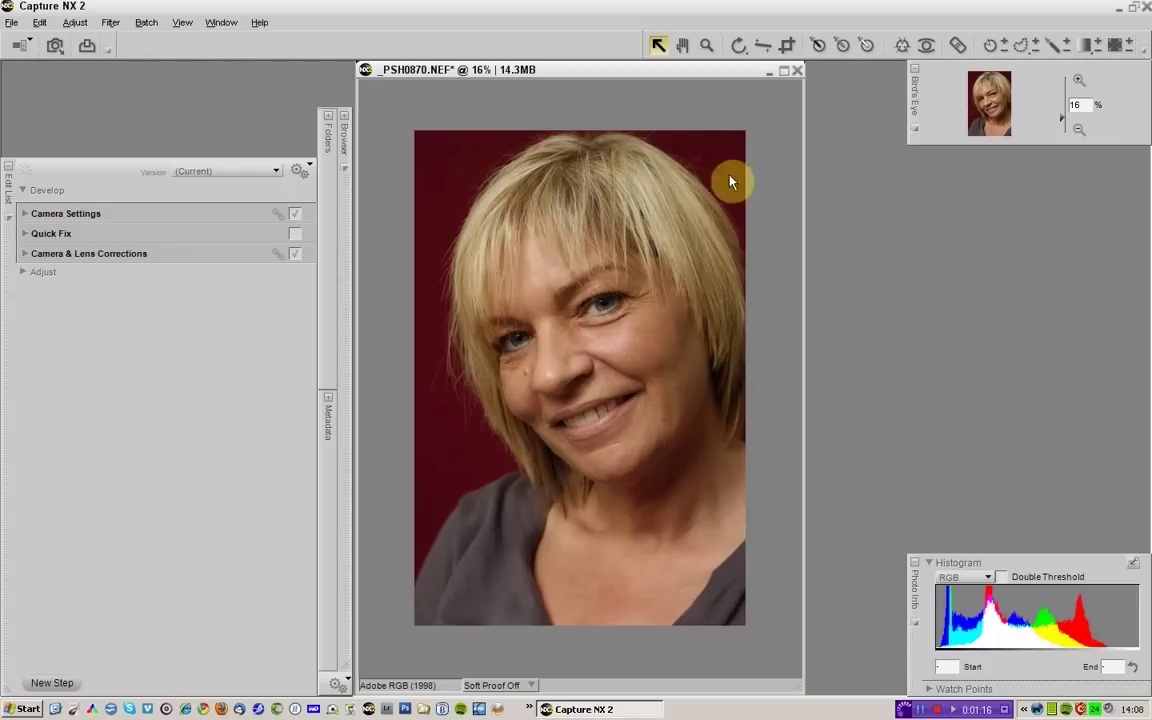
Examine the skin around the nose, mouth, cheek and chin up close at 66.7%.
scroll(656, 380, up, 3)
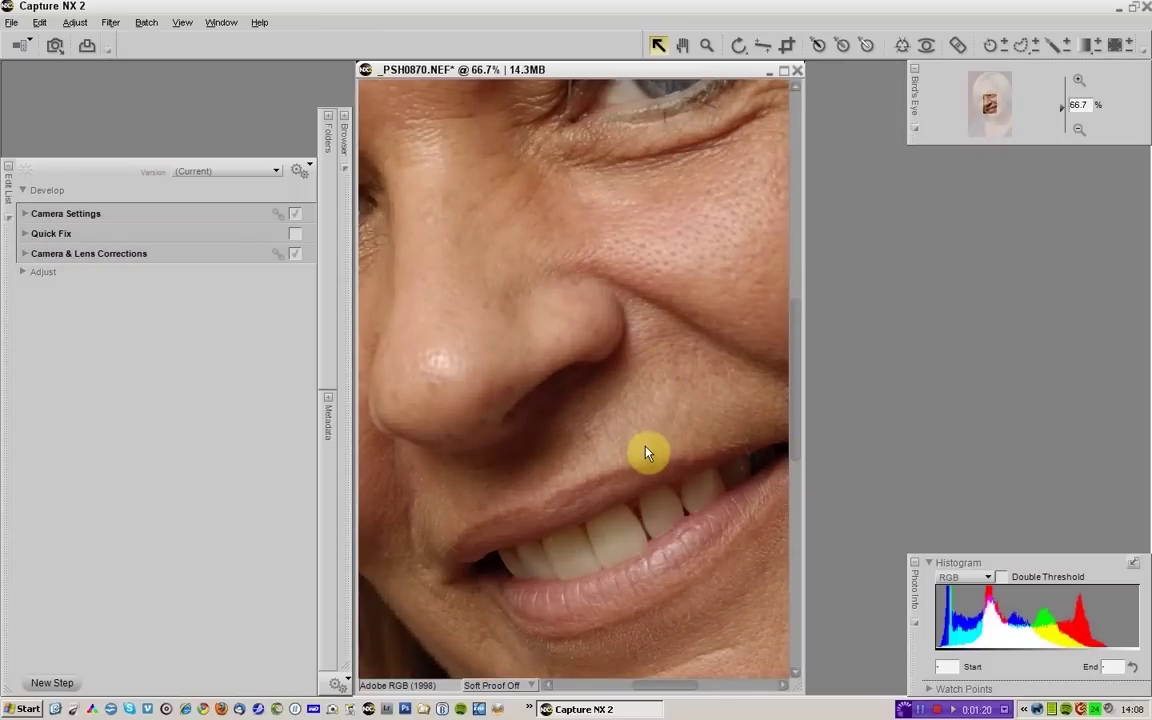
key(h)
mouse_move(715, 375)
mouse_down()
mouse_move(514, 450)
mouse_move(591, 501)
mouse_move(569, 404)
mouse_move(522, 455)
mouse_move(617, 429)
mouse_move(540, 504)
mouse_move(637, 501)
mouse_move(607, 591)
mouse_move(496, 450)
mouse_move(561, 553)
mouse_up()
mouse_move(630, 397)
mouse_down()
mouse_move(581, 478)
mouse_move(501, 303)
mouse_move(617, 319)
mouse_move(670, 464)
mouse_move(635, 369)
mouse_up()
key(a)
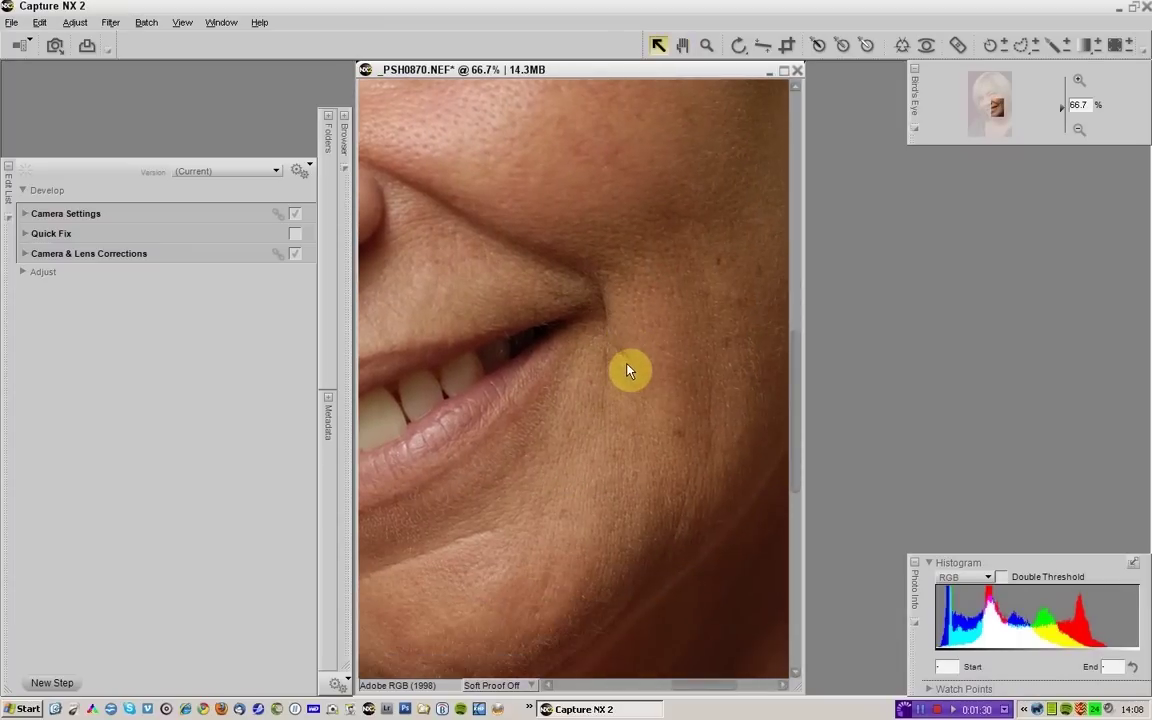
key(h)
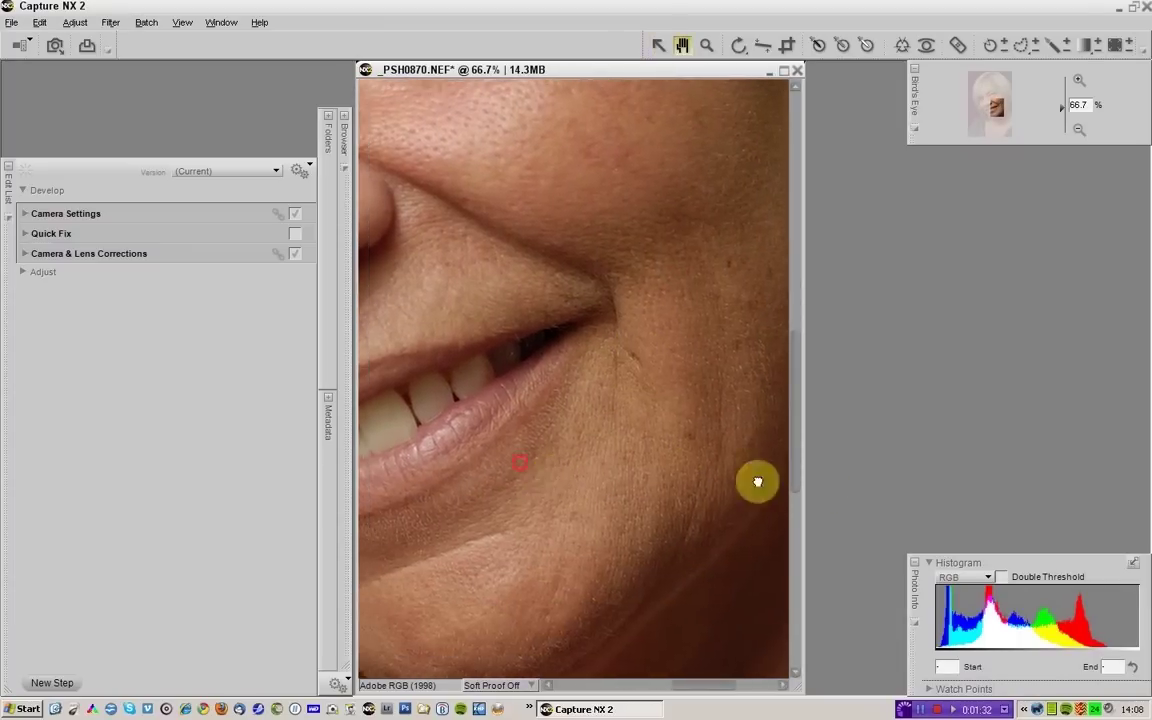
drag(380, 220, 419, 249)
key(a)
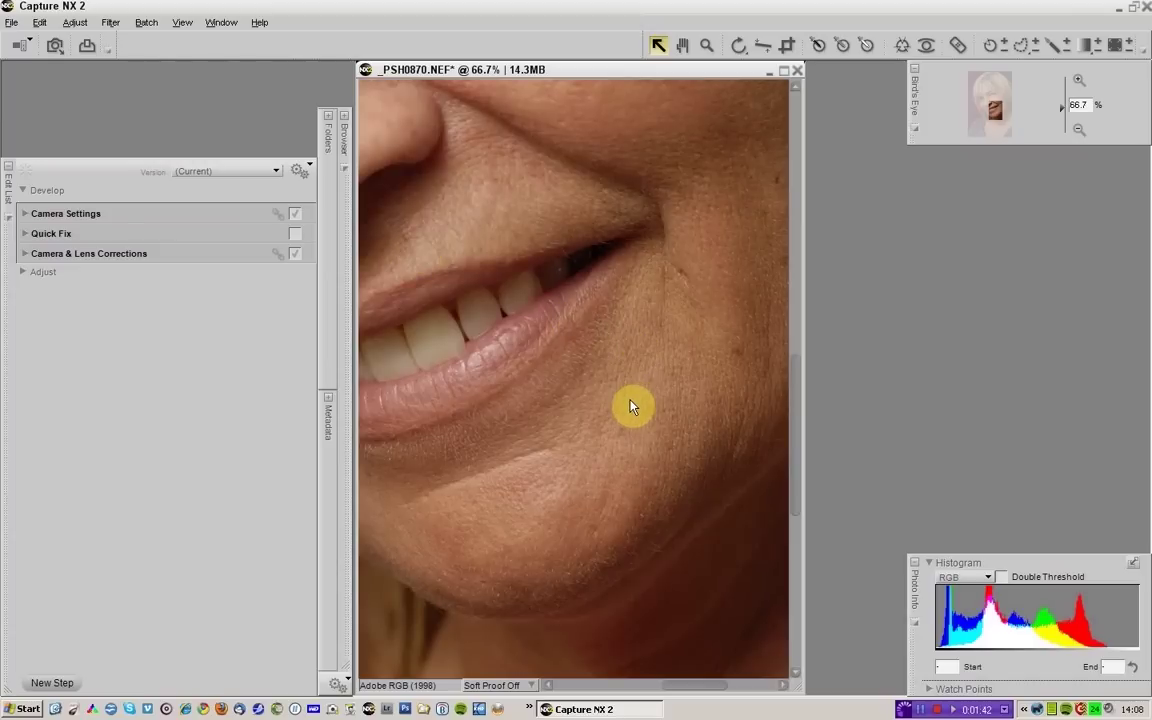
Compare the skin's appearance across the whole portrait and in closer views of the face.
click(957, 45)
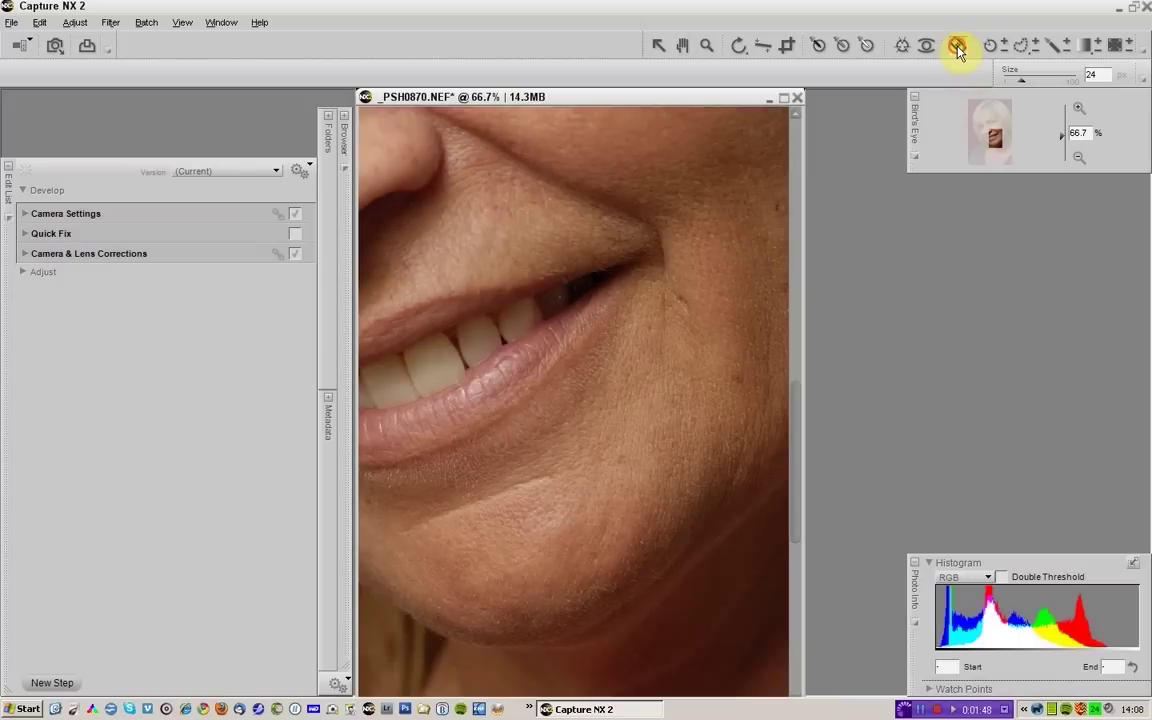
key(a)
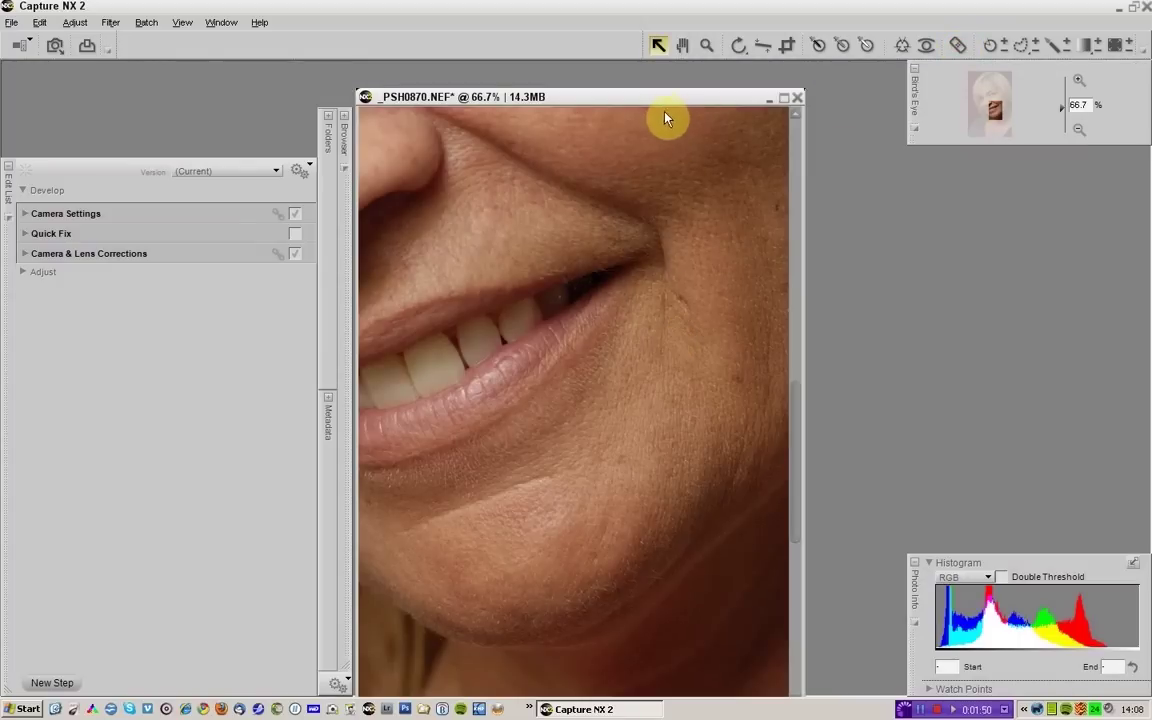
key(ctrl+minus)
key(ctrl+minus)
key(ctrl+minus)
key(ctrl+plus)
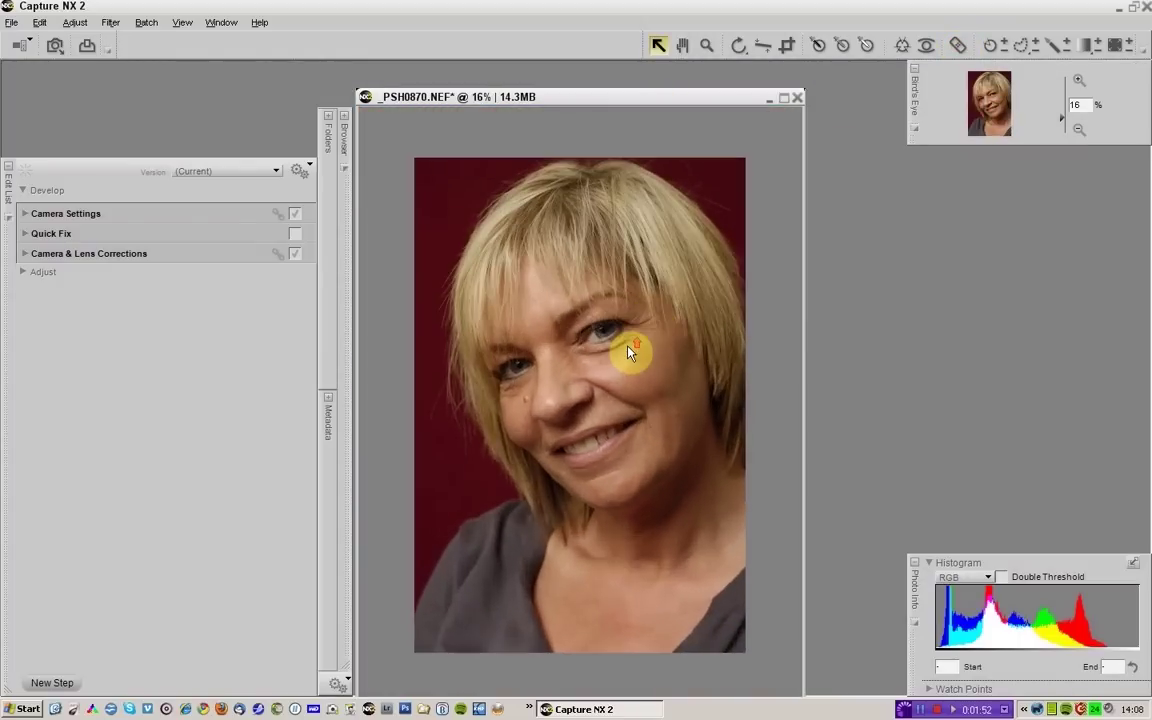
key(ctrl+plus)
key(ctrl+minus)
scroll(614, 366, up, 1)
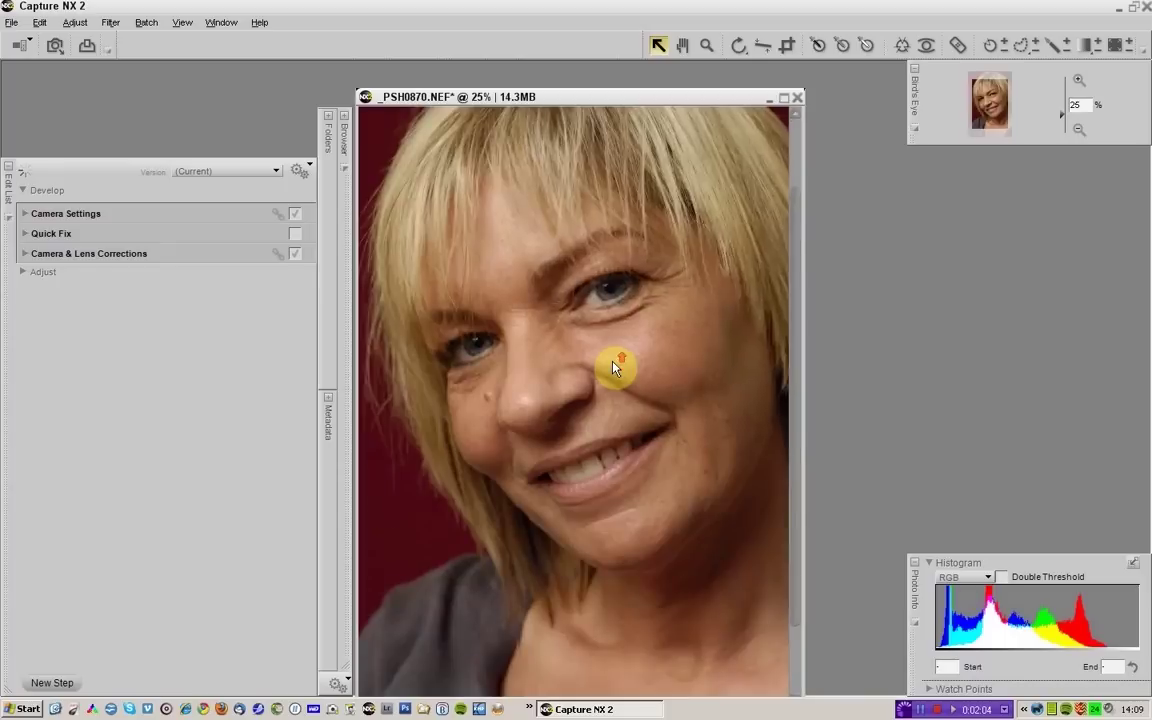
scroll(614, 366, up, 1)
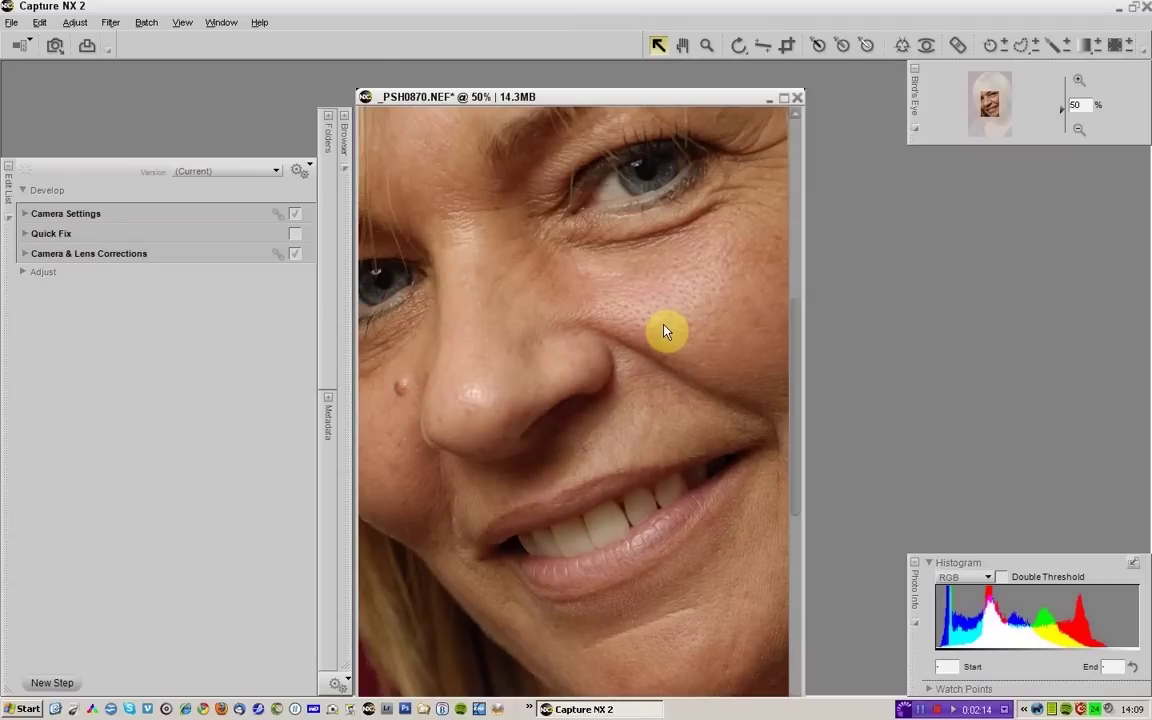
key(ctrl+minus)
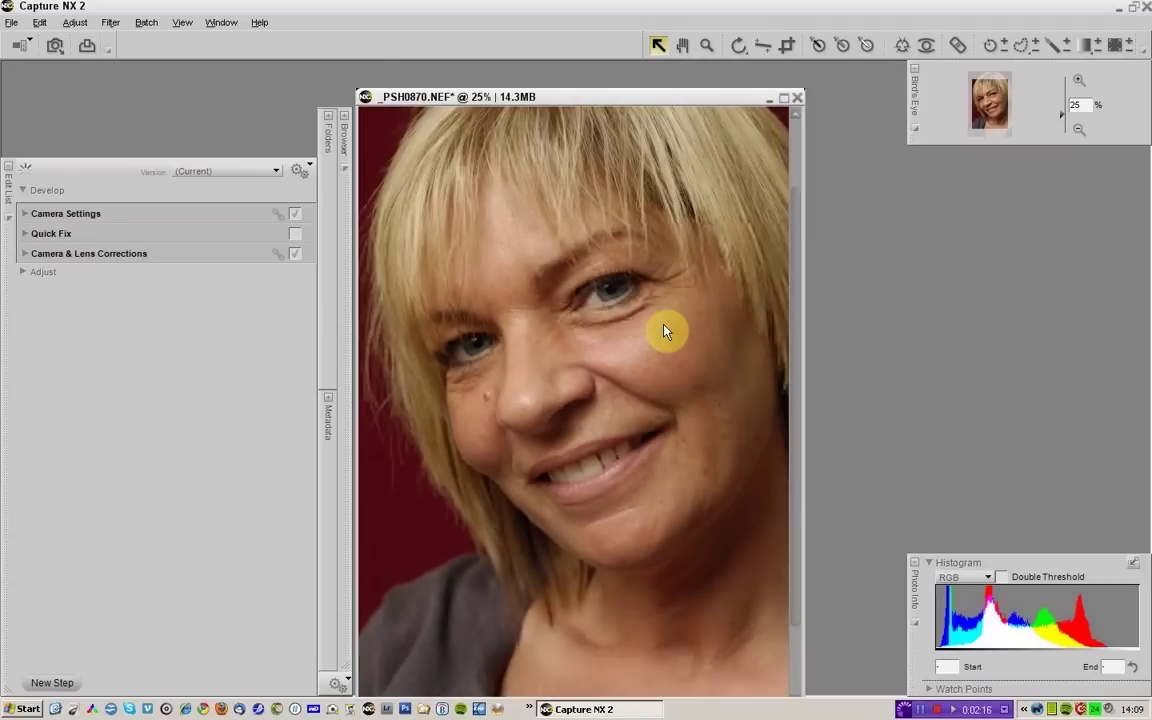
key(ctrl+minus)
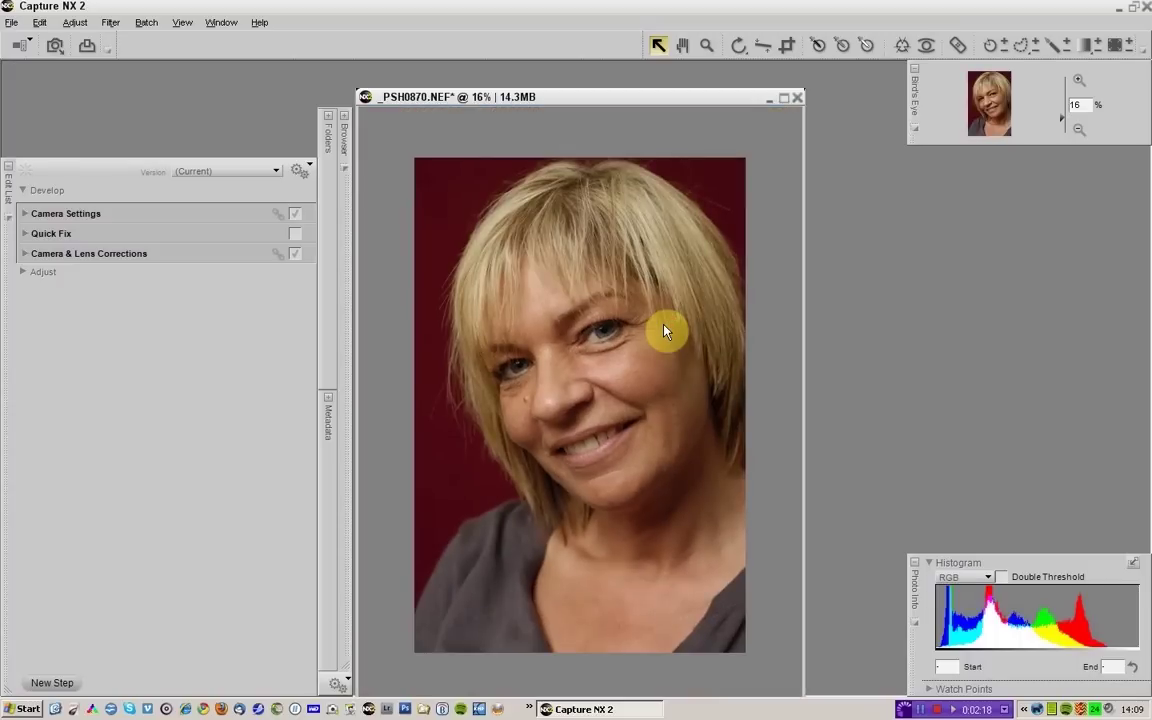
Load the Skin Softener.set adjustments and review the radius, opacity and blending settings of the resulting Gaussian Blur step.
click(303, 179)
mouse_move(296, 218)
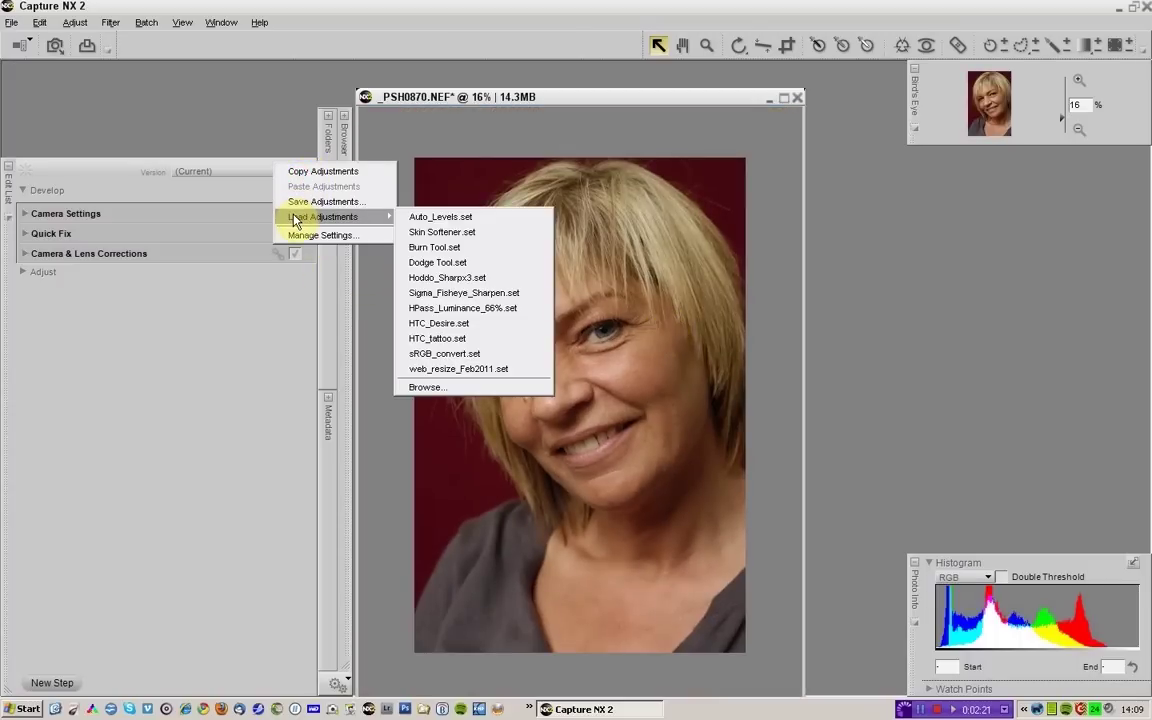
click(446, 235)
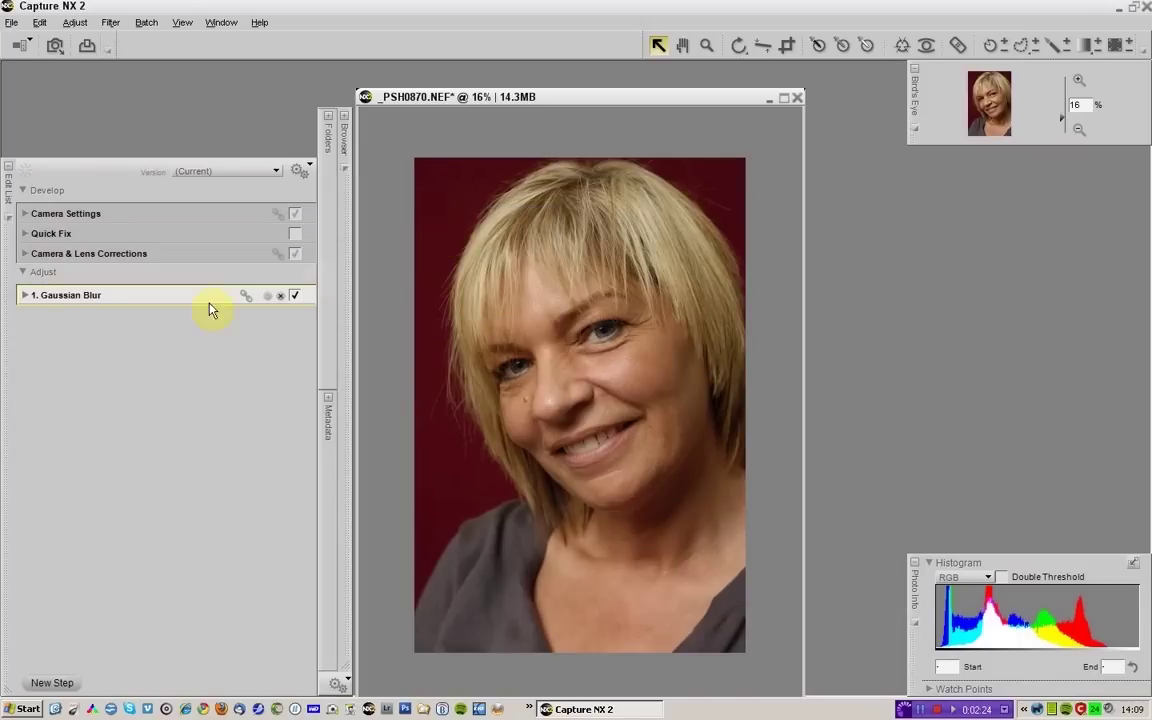
click(25, 296)
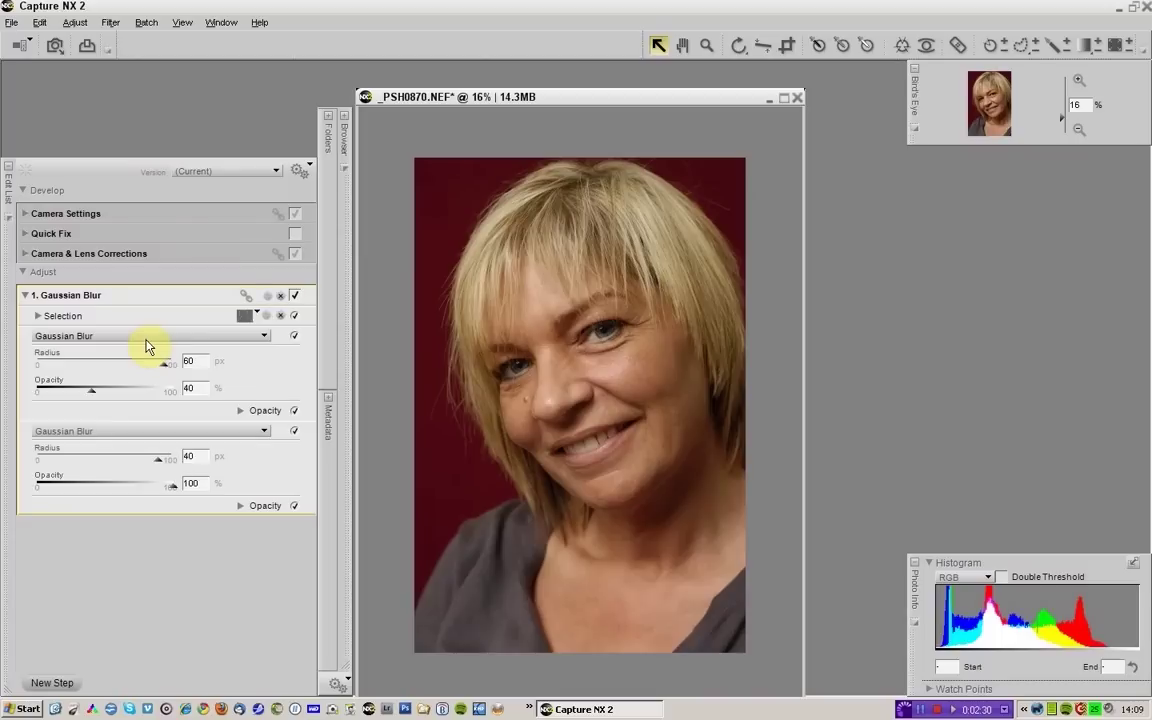
click(240, 411)
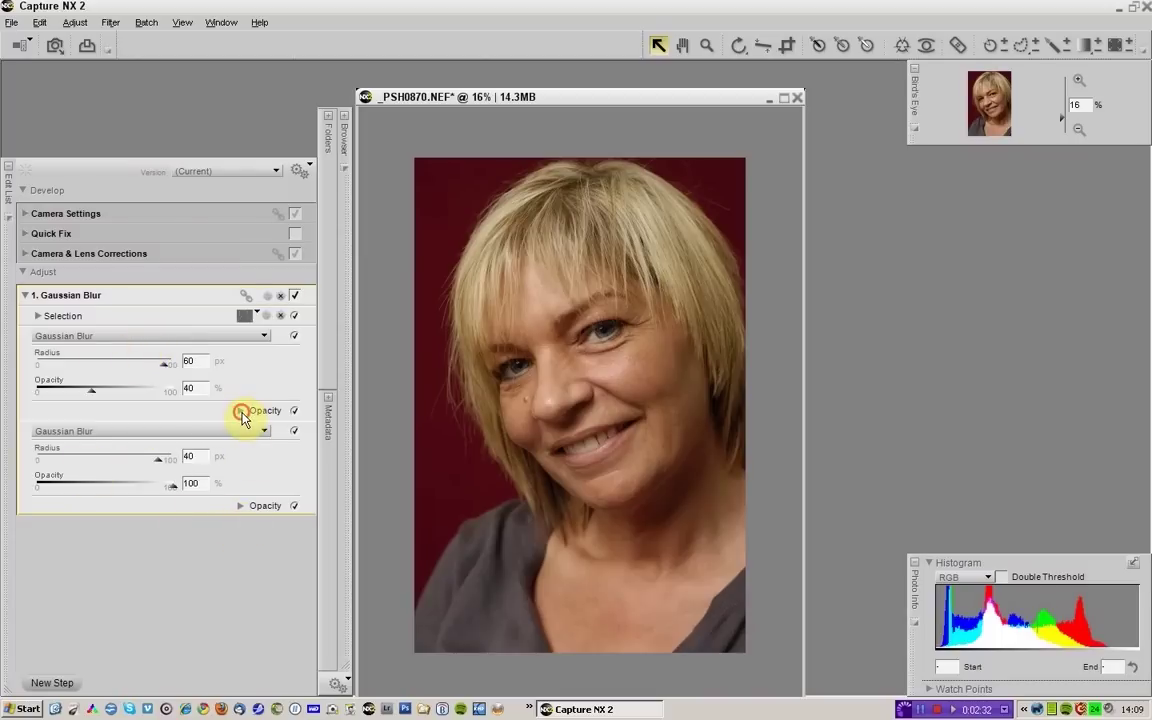
click(241, 506)
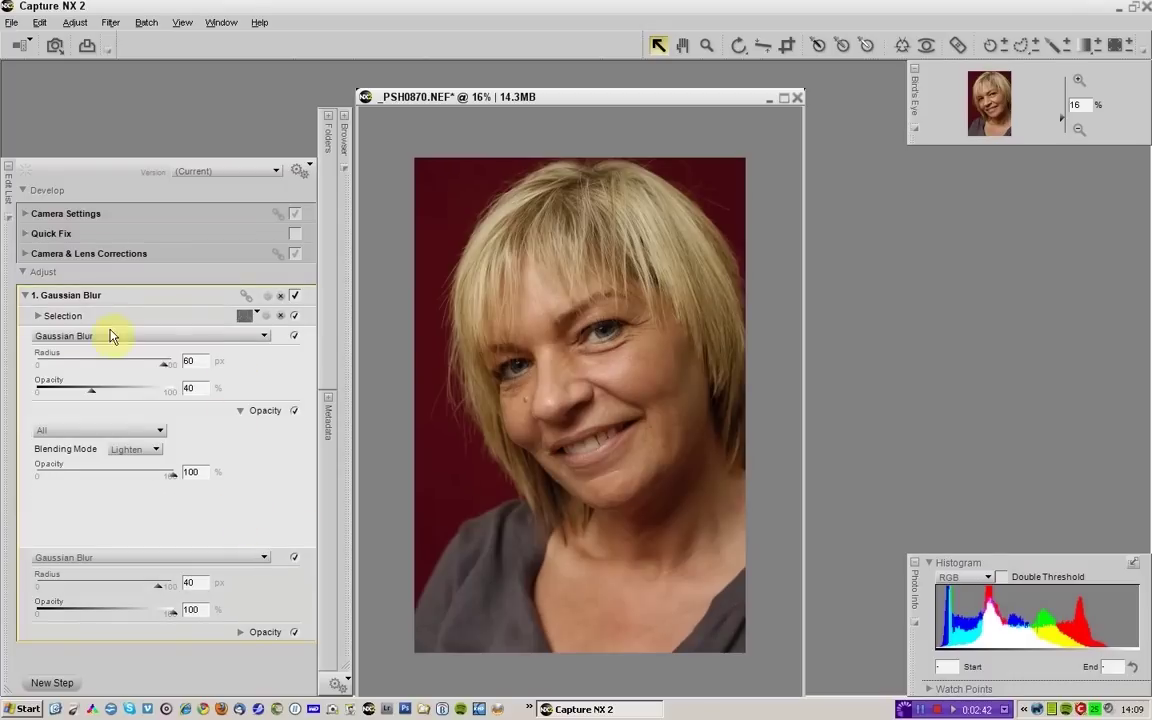
click(22, 295)
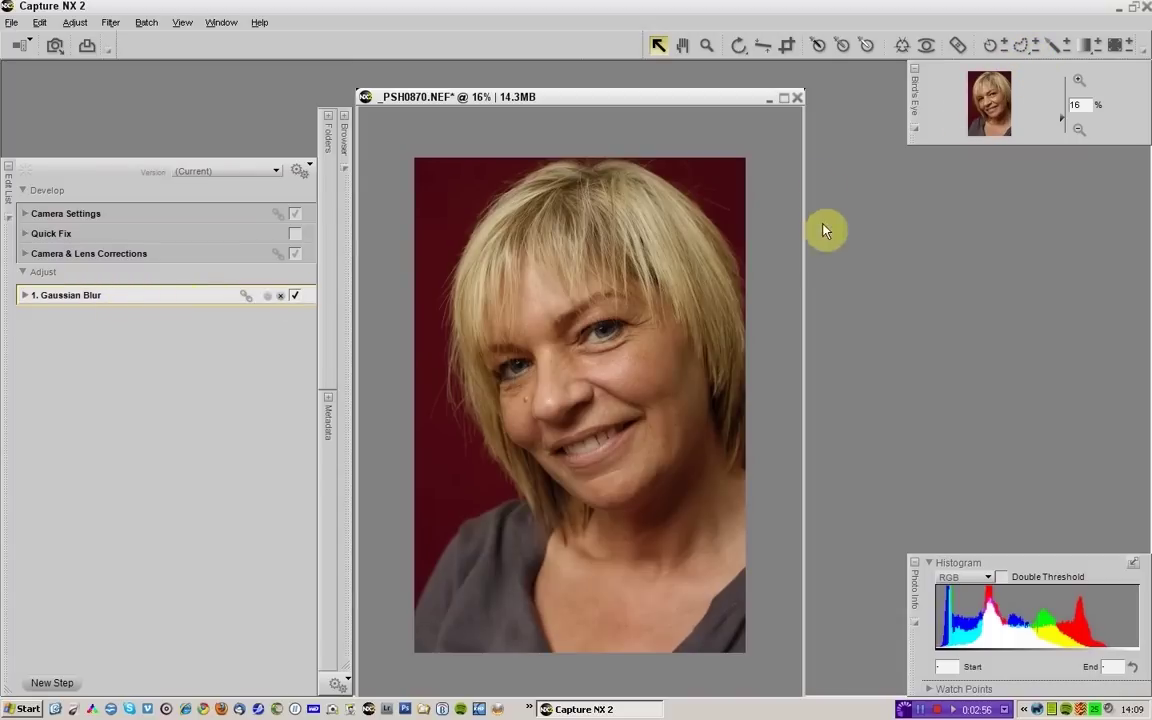
Lasso the skin of the face, neck and chest, excluding the eyes and mouth, and fill it with the softening at 100% opacity.
click(1020, 45)
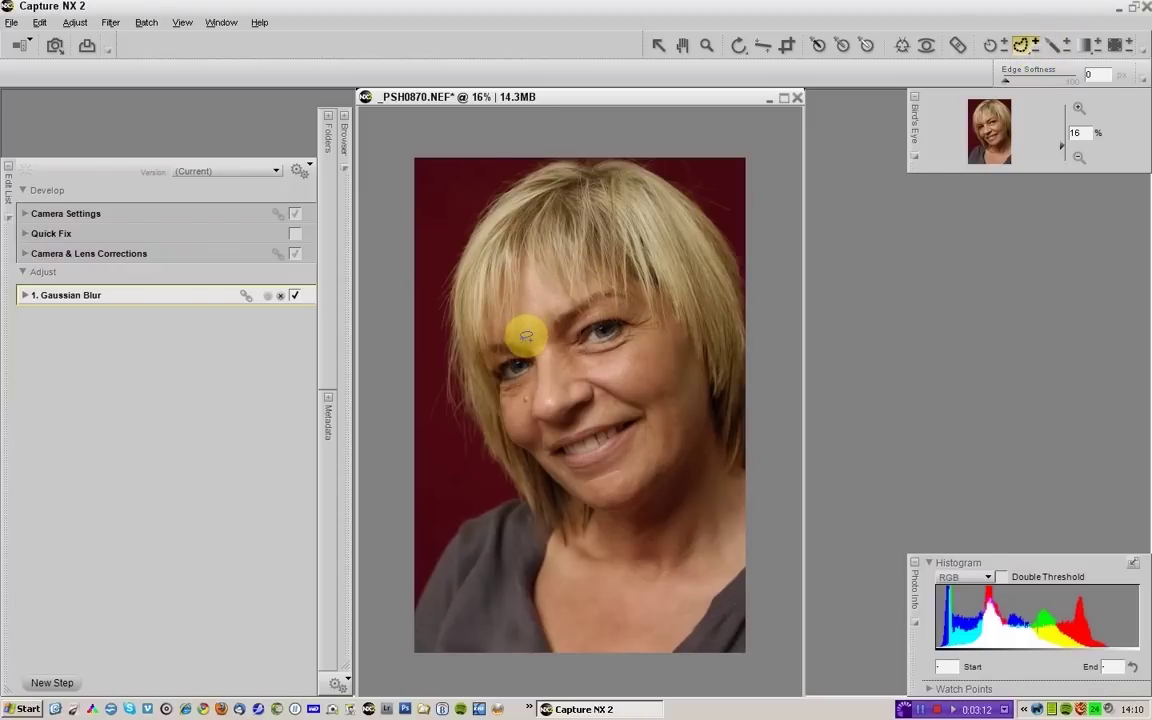
mouse_move(526, 337)
mouse_down()
mouse_move(527, 253)
mouse_move(540, 283)
mouse_move(625, 286)
mouse_move(650, 326)
mouse_move(689, 332)
mouse_move(710, 357)
mouse_move(710, 401)
mouse_move(756, 468)
mouse_move(756, 541)
mouse_move(668, 651)
mouse_move(586, 653)
mouse_move(548, 625)
mouse_move(540, 562)
mouse_move(575, 497)
mouse_move(509, 426)
mouse_move(489, 336)
mouse_move(522, 331)
mouse_up()
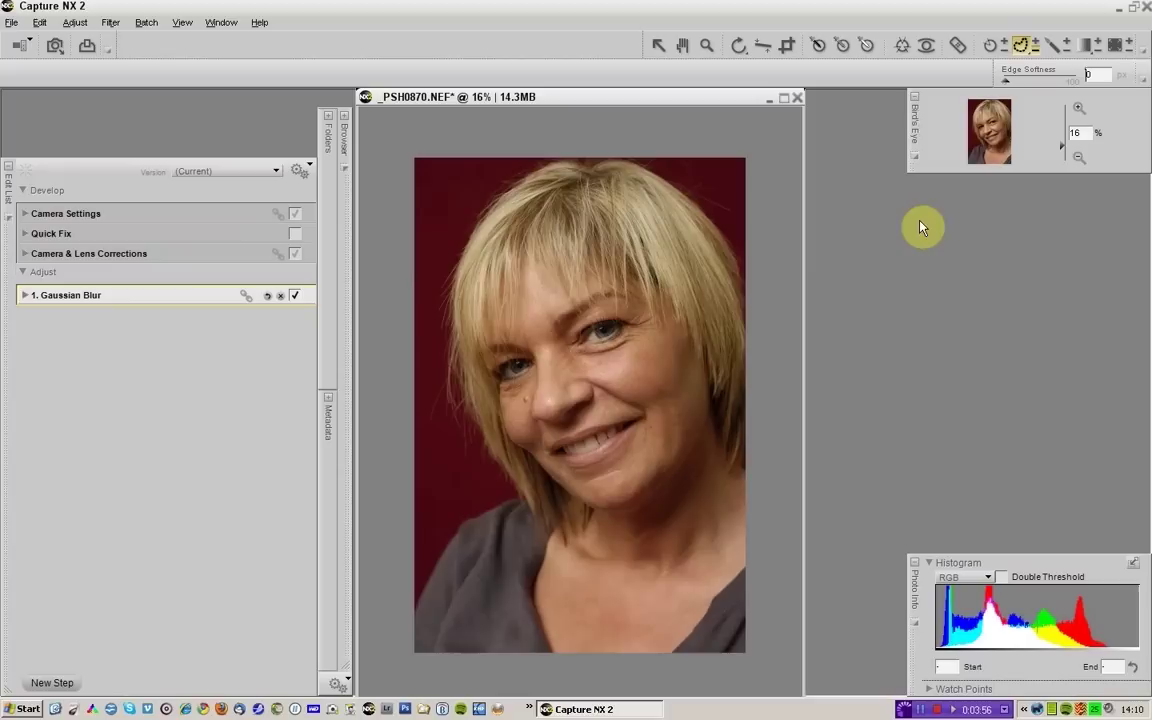
drag(676, 320, 643, 316)
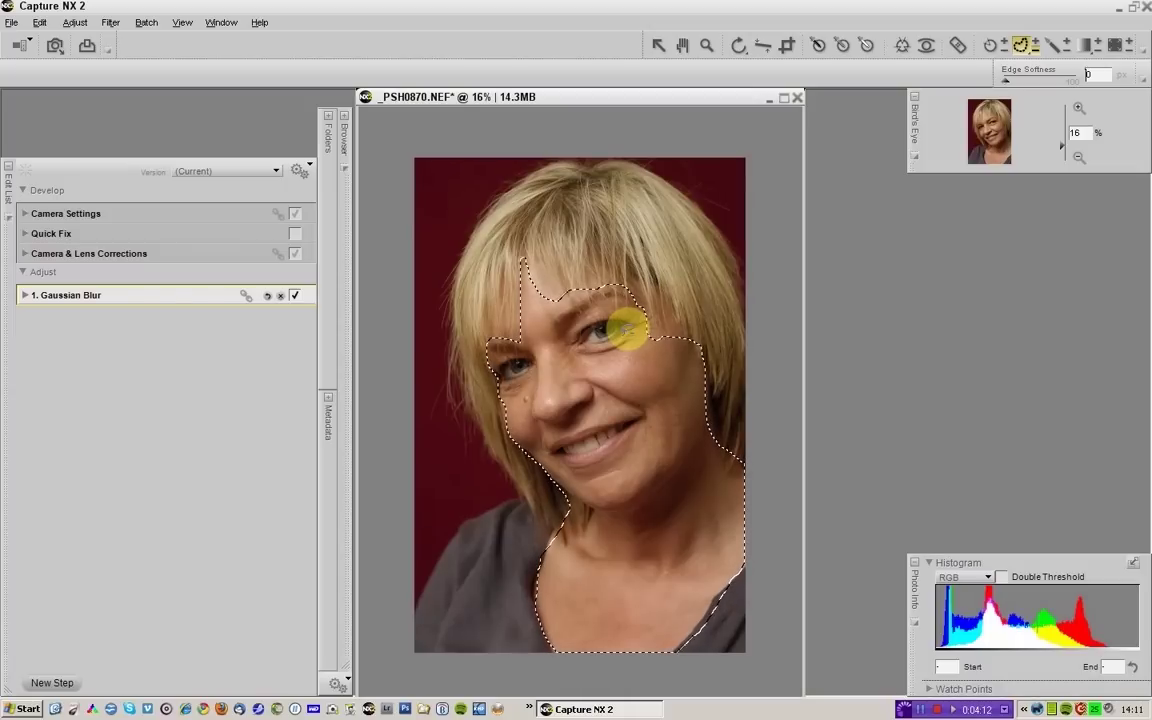
click(623, 331)
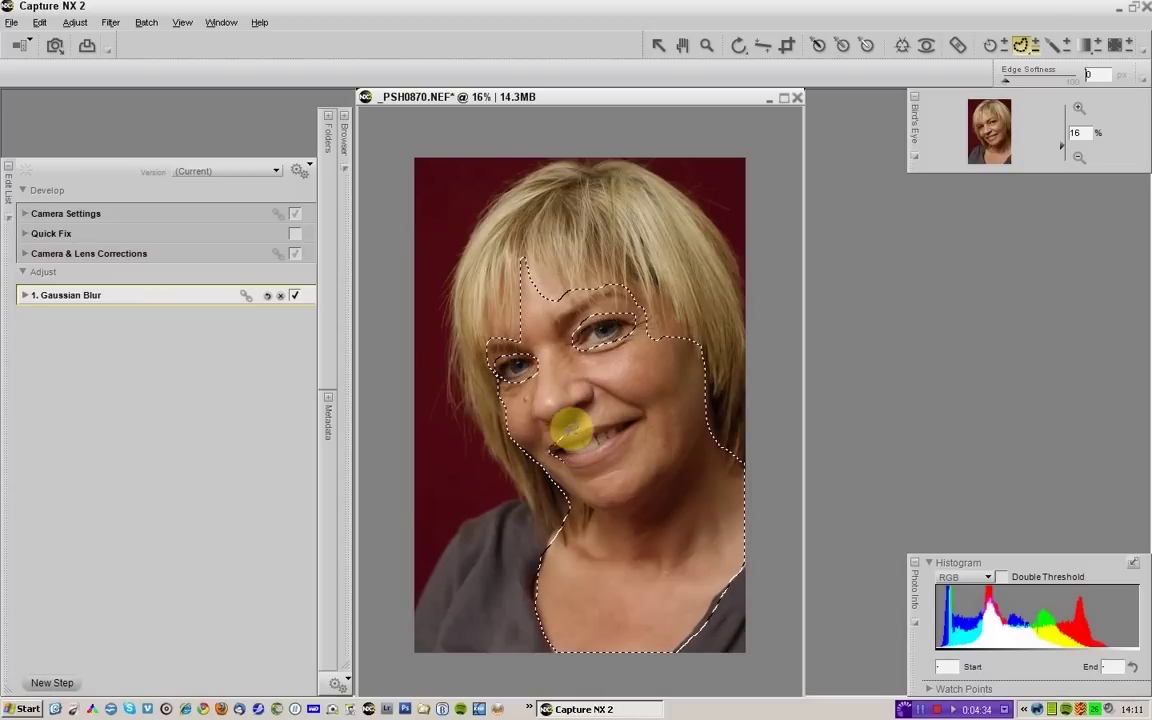
mouse_move(568, 430)
mouse_down()
mouse_move(641, 406)
mouse_move(594, 458)
mouse_move(566, 450)
mouse_up()
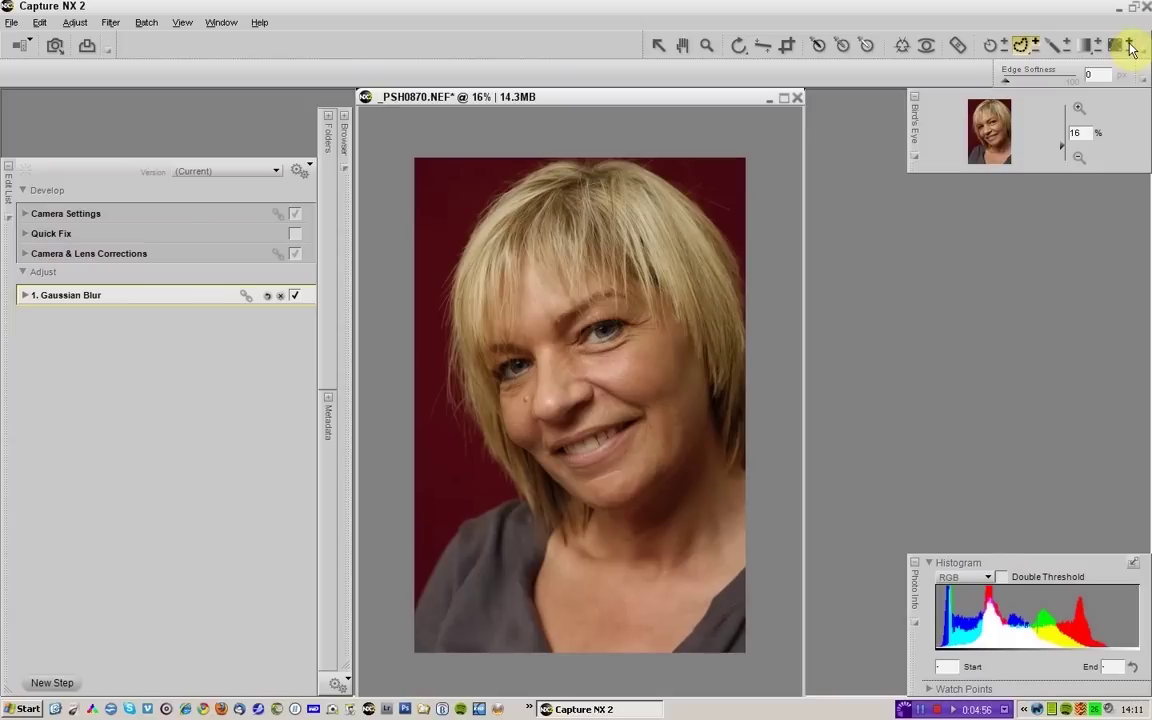
click(1128, 45)
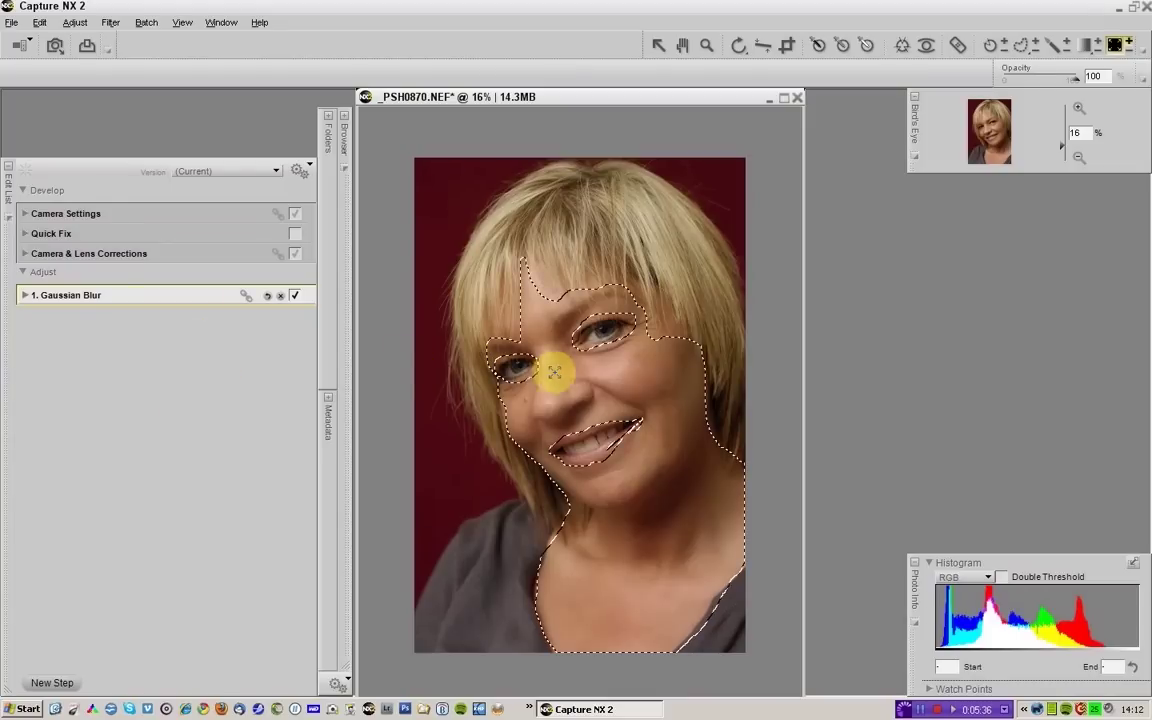
Add an LCH adjustment to the Gaussian Blur step and raise the midpoint of its Master Lightness curve slightly.
click(25, 296)
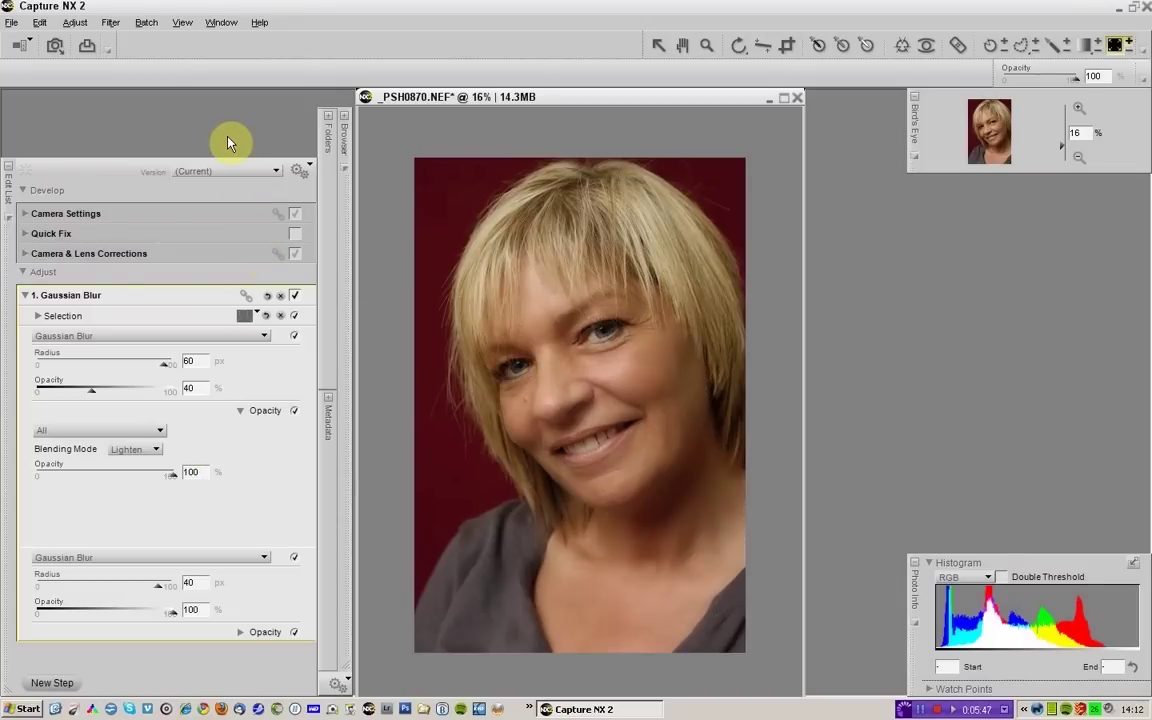
click(76, 24)
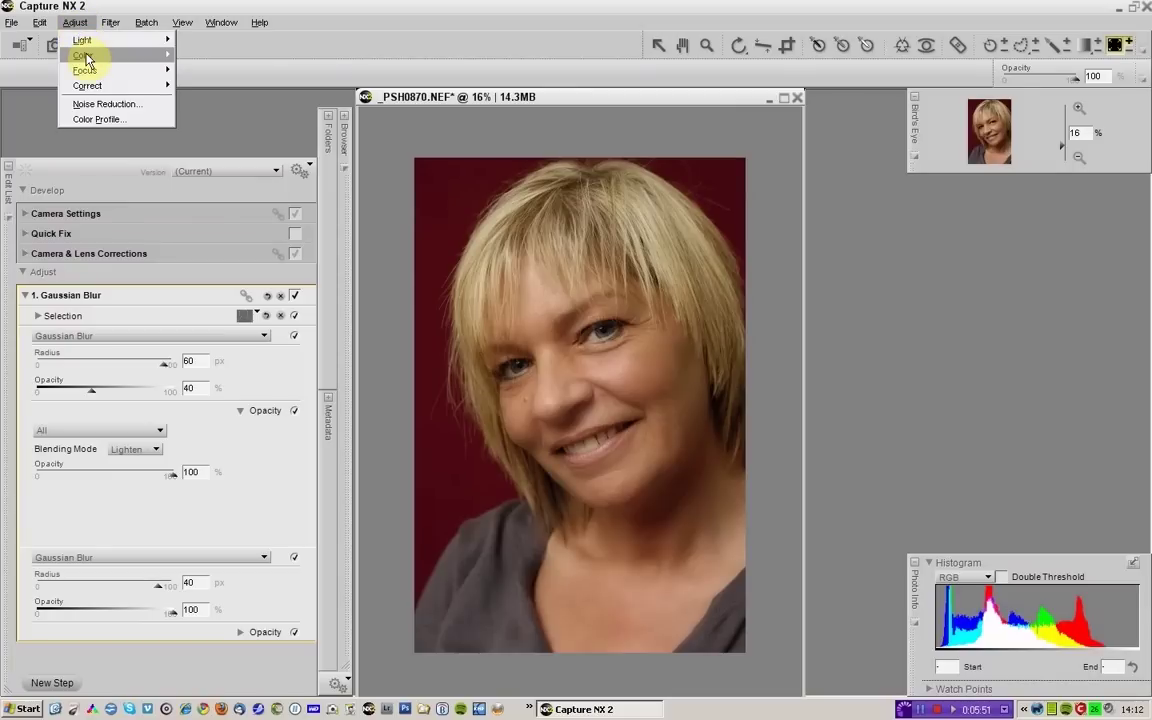
mouse_move(82, 55)
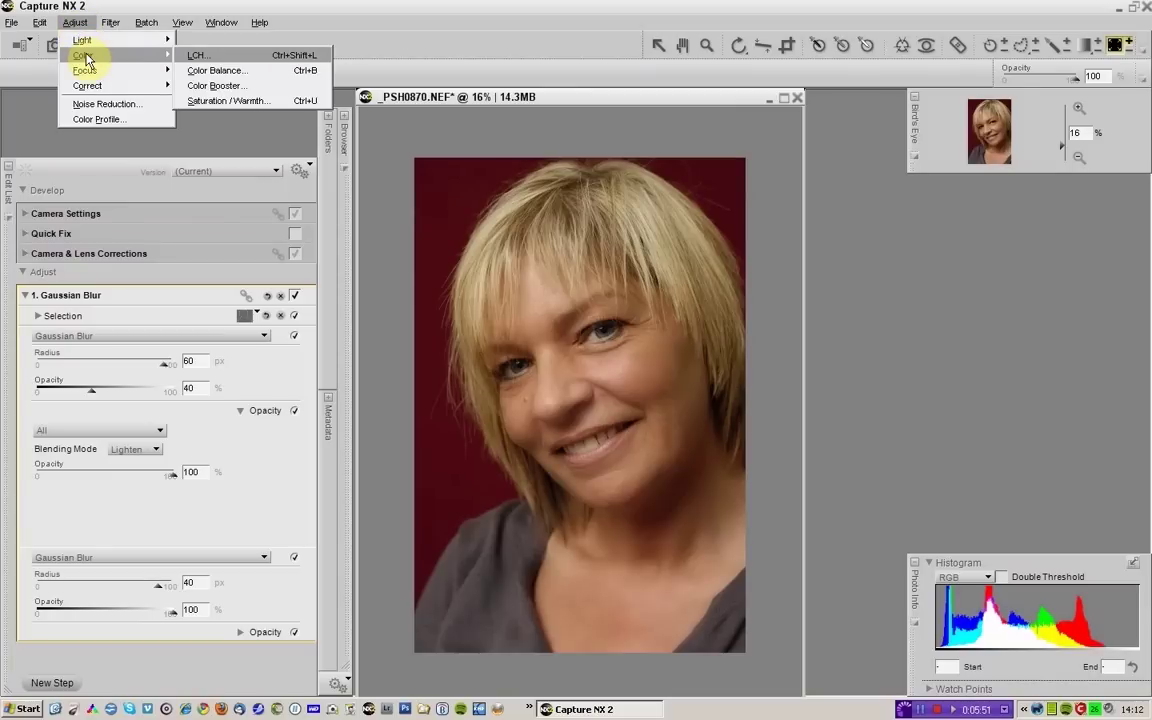
click(198, 57)
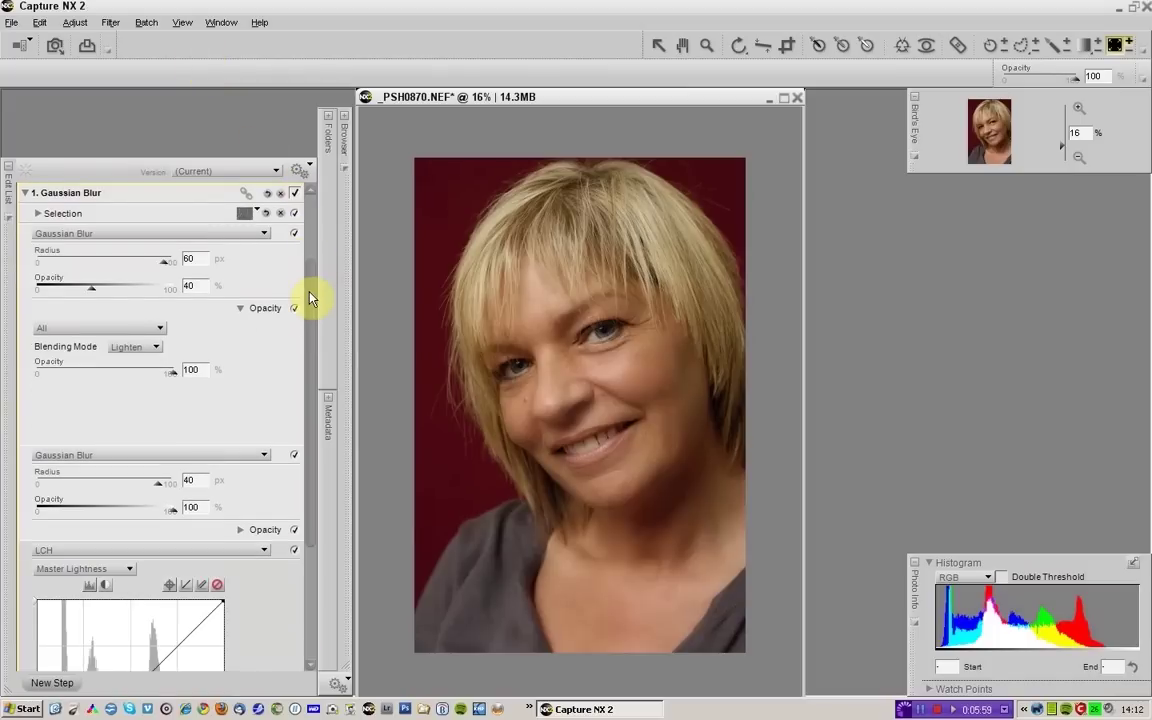
click(308, 293)
drag(308, 293, 310, 421)
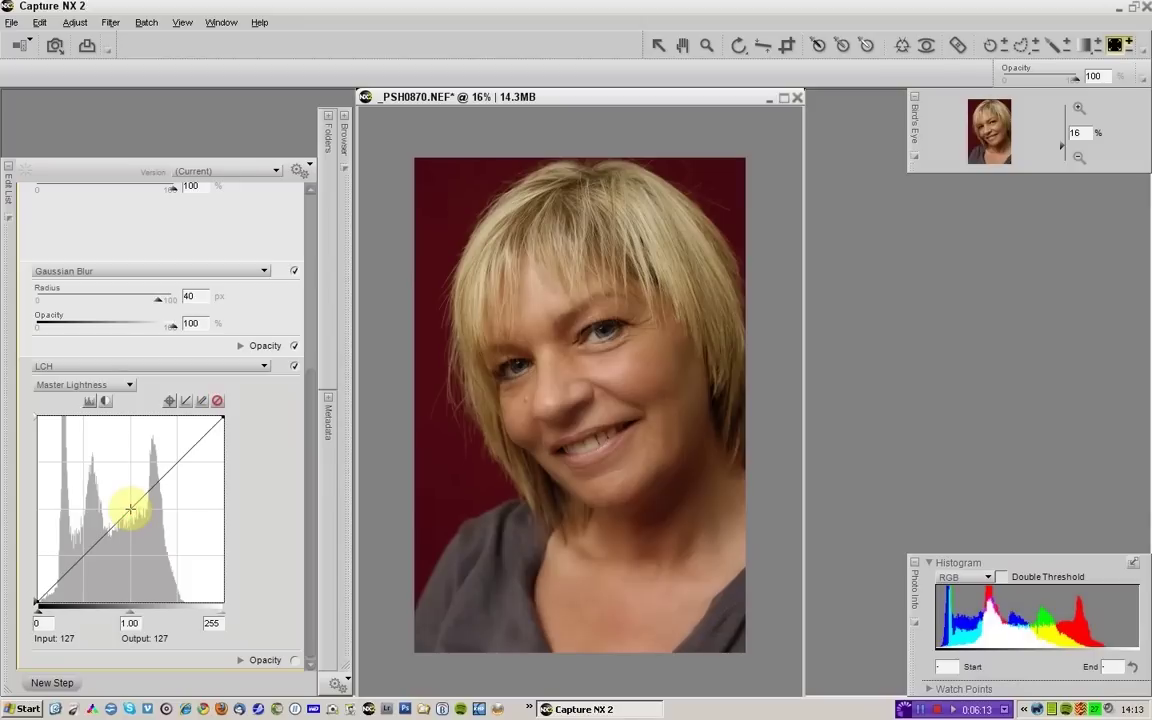
drag(130, 508, 130, 499)
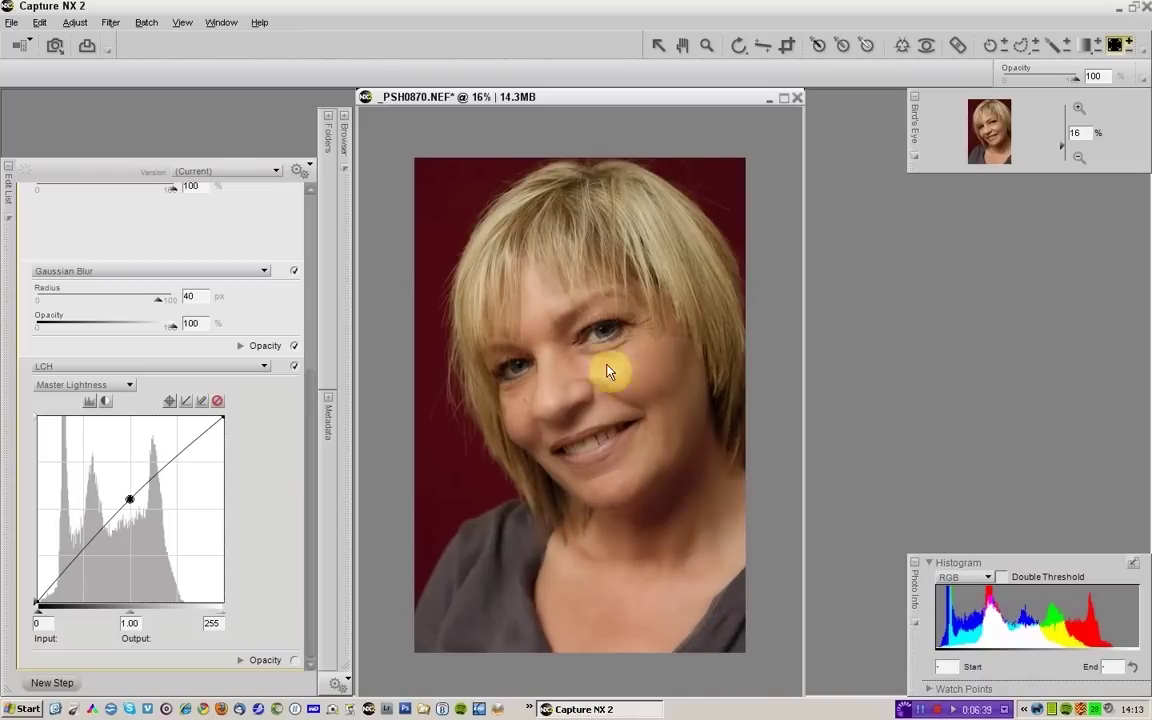
Feather the Paint & Fill Mask of the Gaussian Blur step's selection by 83 px.
scroll(312, 234, up, 3)
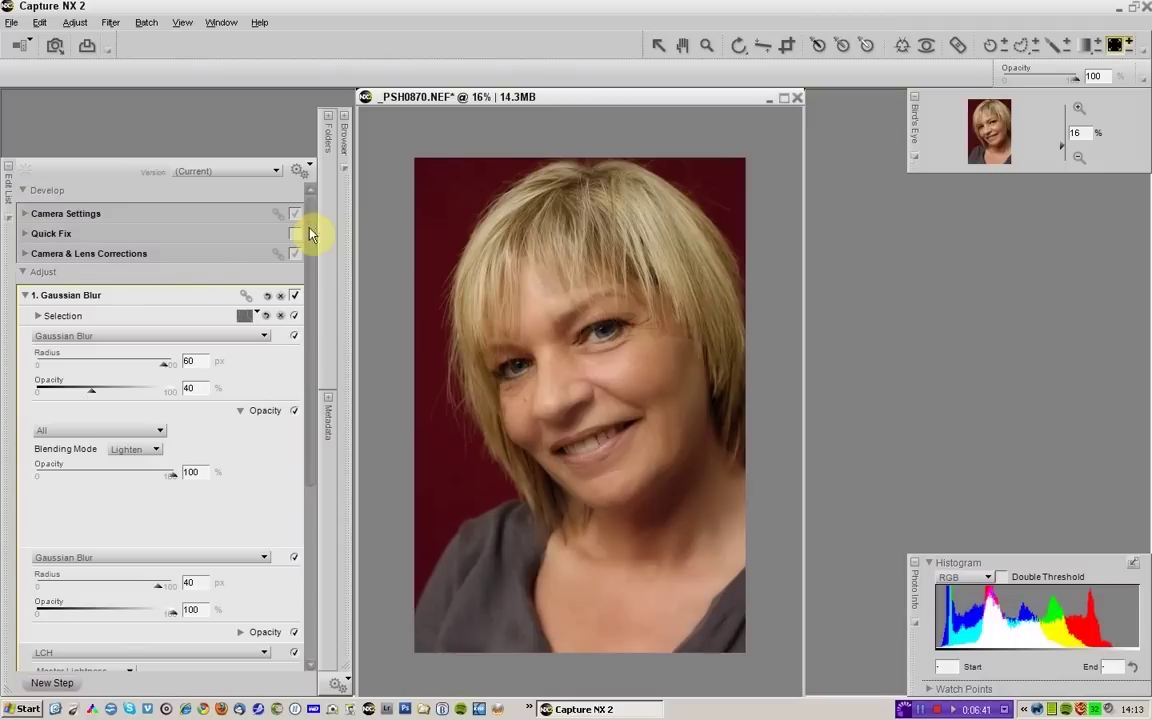
click(39, 318)
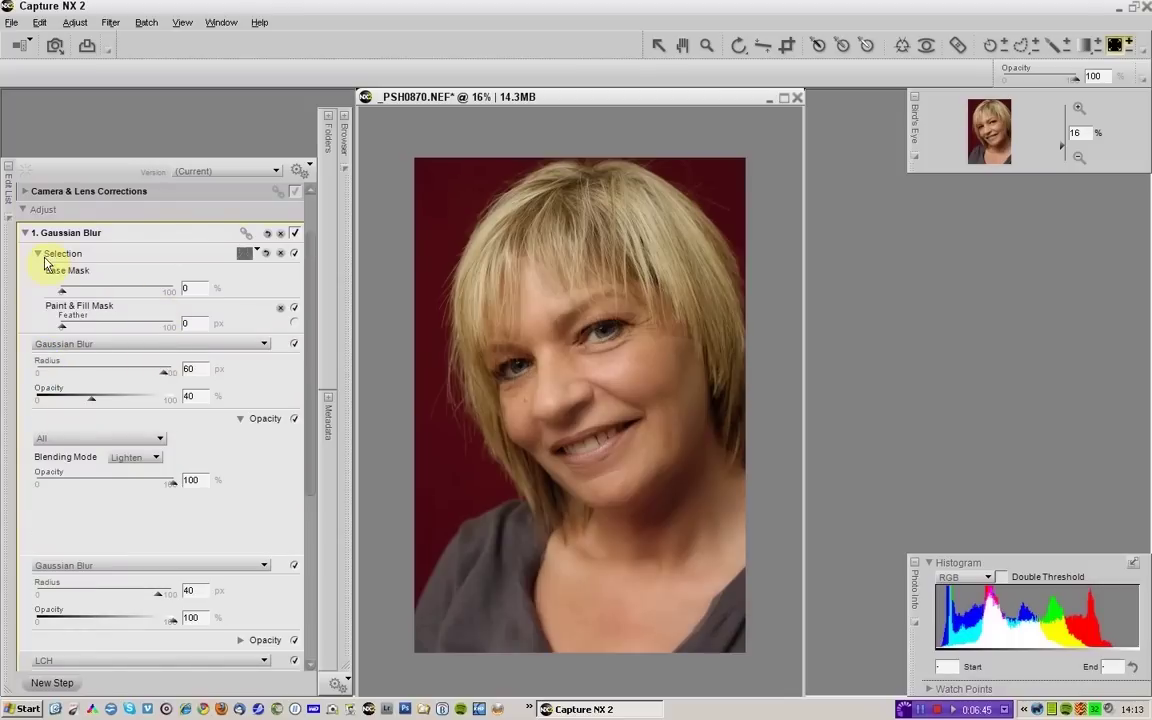
click(70, 318)
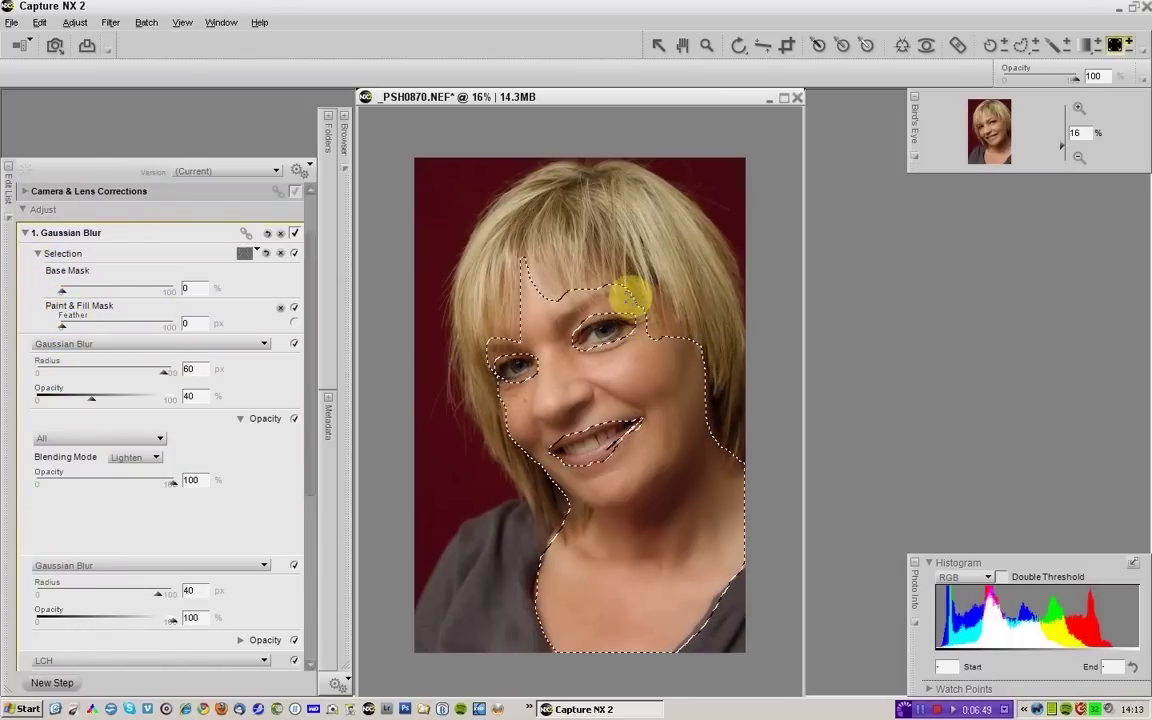
drag(62, 330, 91, 332)
drag(95, 330, 167, 332)
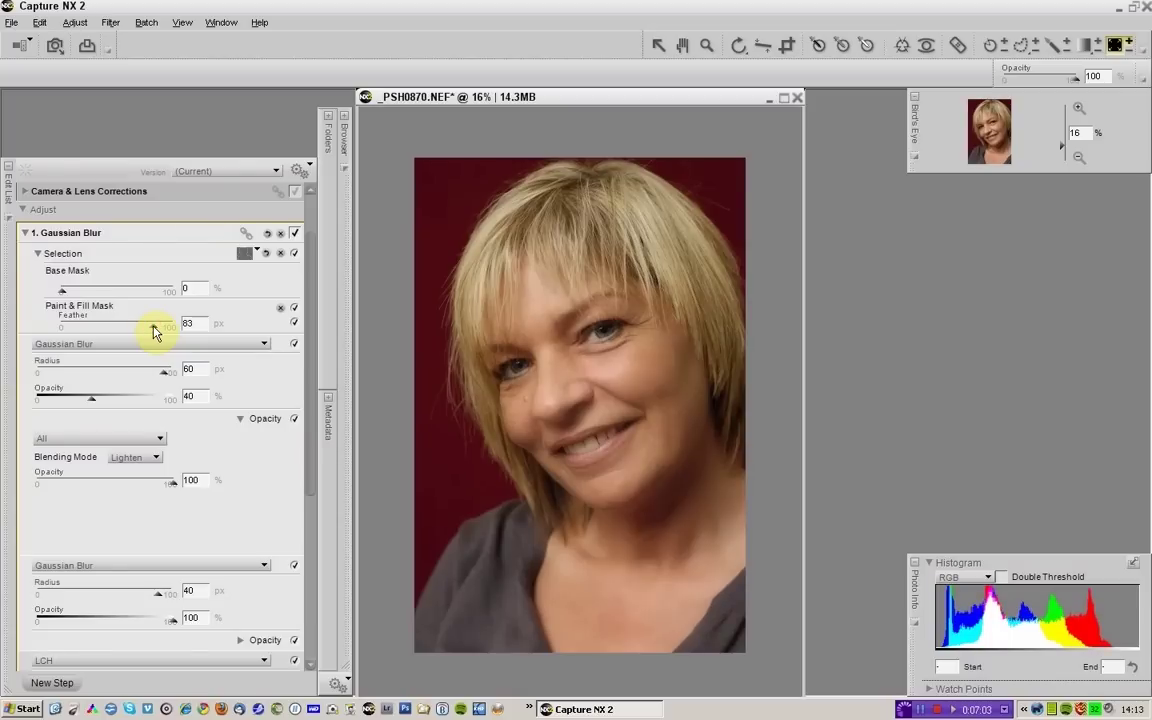
Toggle the Gaussian Blur step off and on to compare the portrait before and after softening.
click(297, 234)
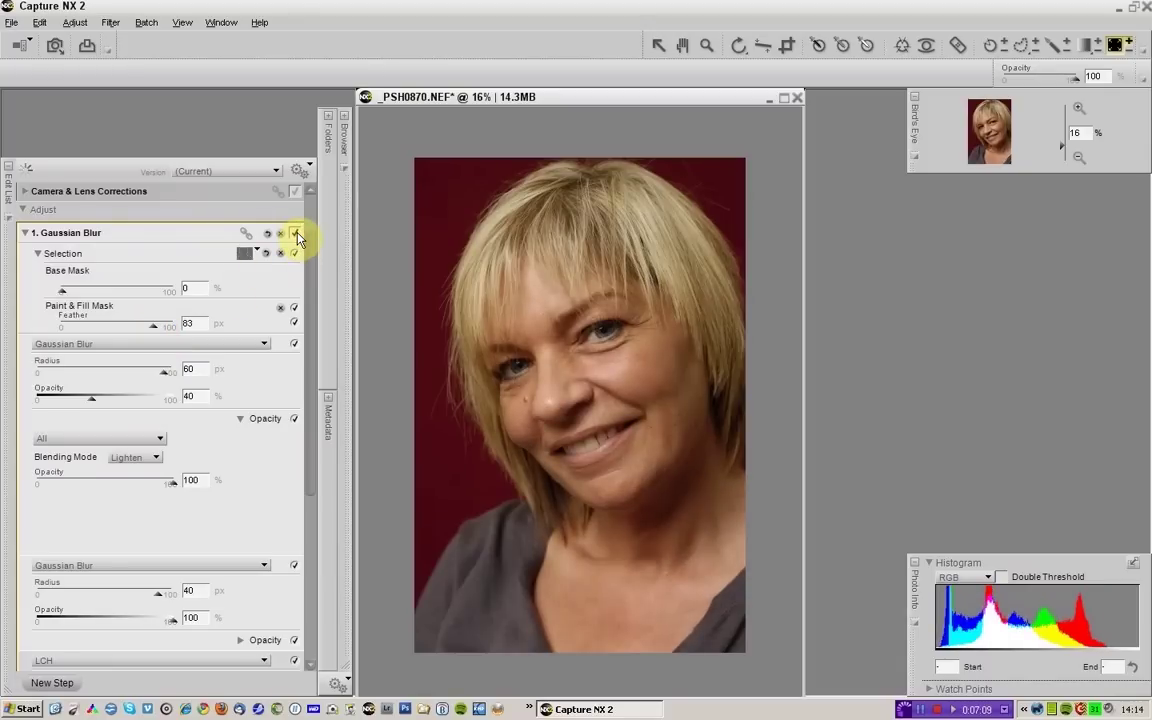
click(297, 234)
click(297, 234)
click(297, 234)
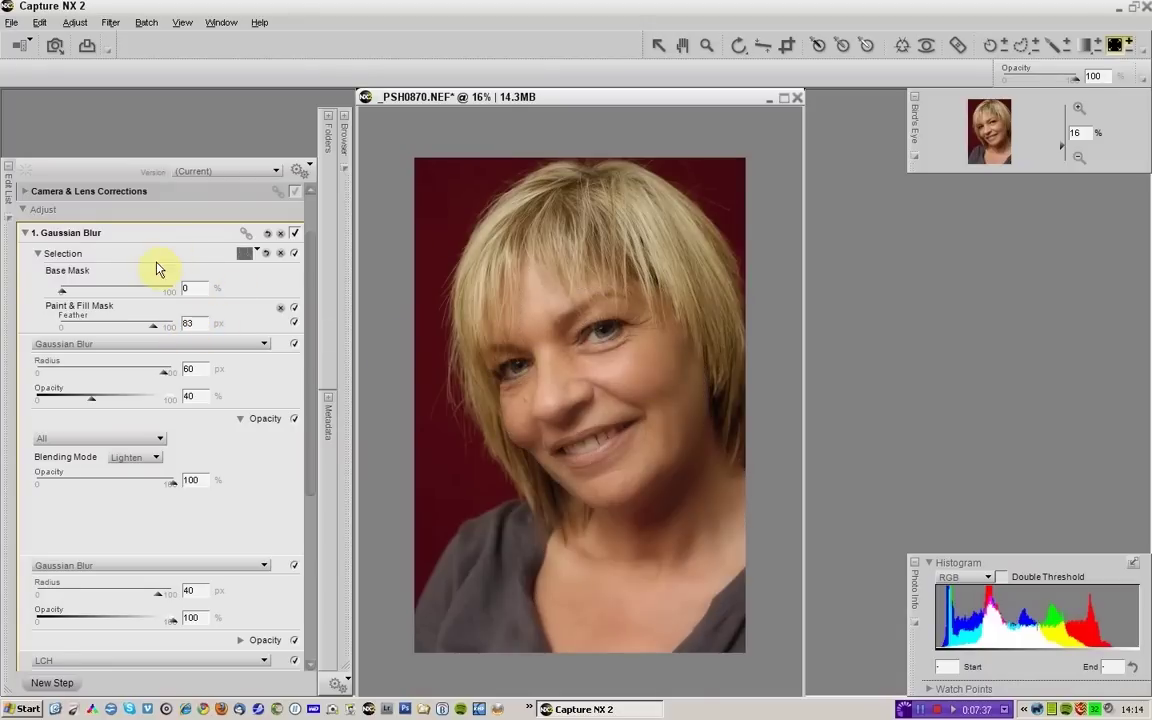
Collapse the Gaussian Blur step and inspect the softened skin, eyes and mouth at closer zoom.
click(659, 47)
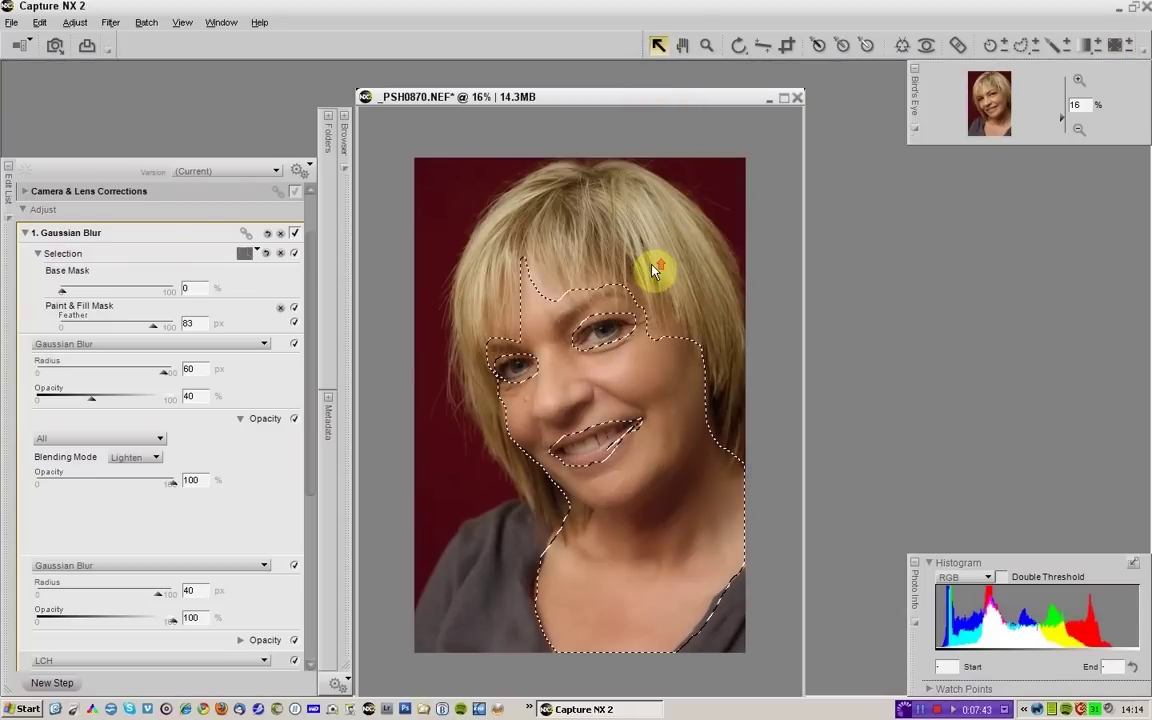
click(29, 236)
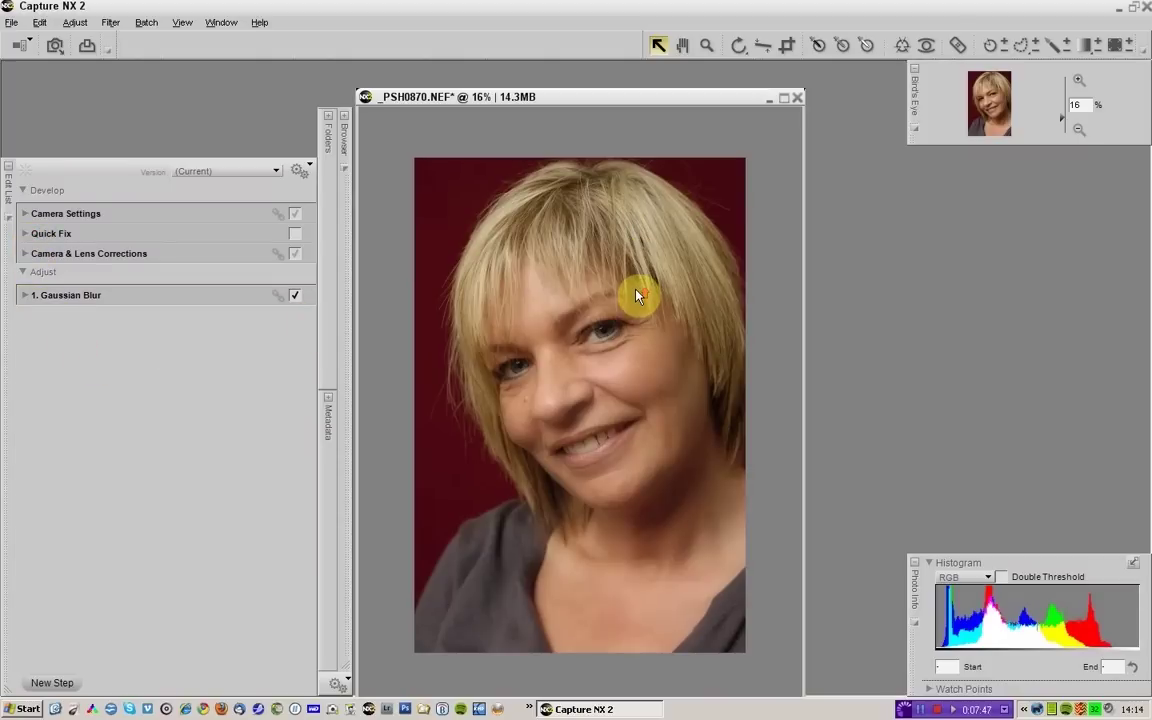
scroll(617, 377, up, 2)
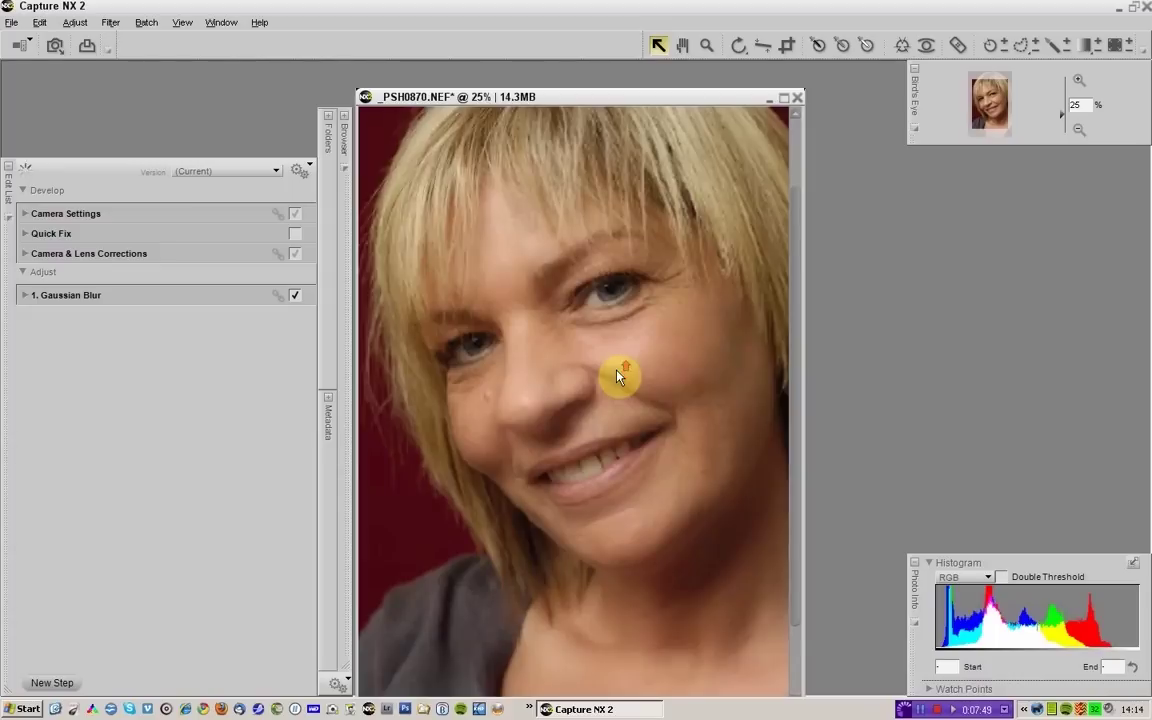
key(space)
drag(662, 288, 519, 501)
drag(442, 381, 571, 347)
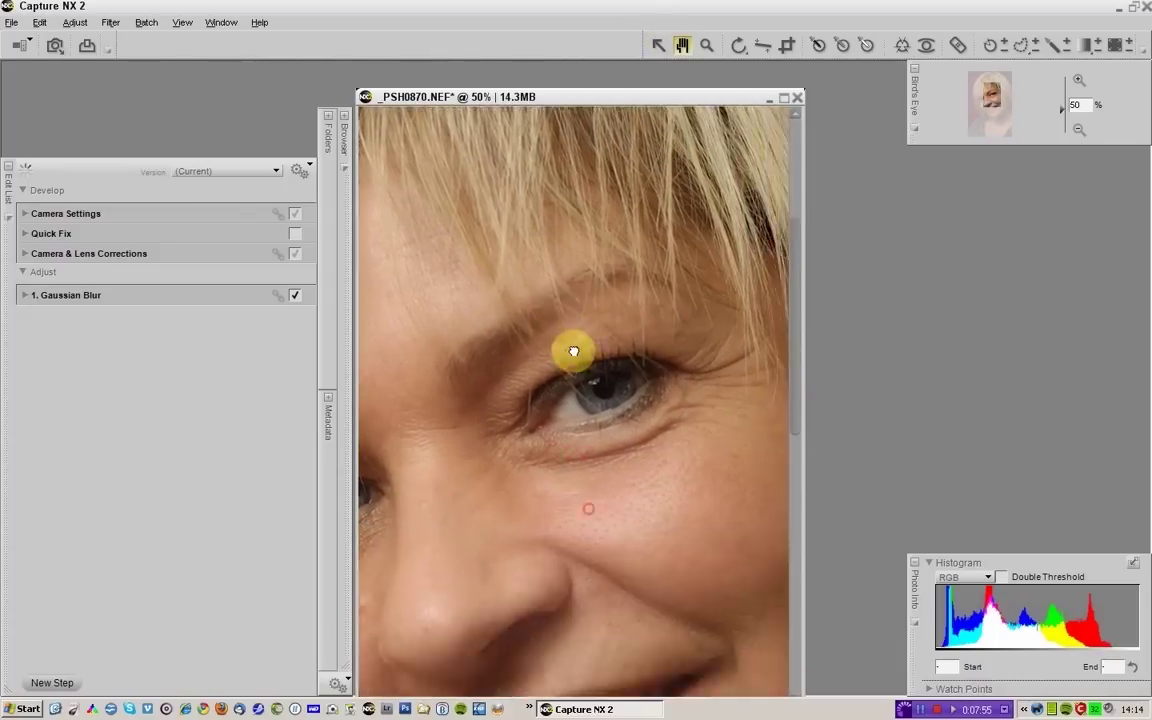
drag(712, 499, 720, 558)
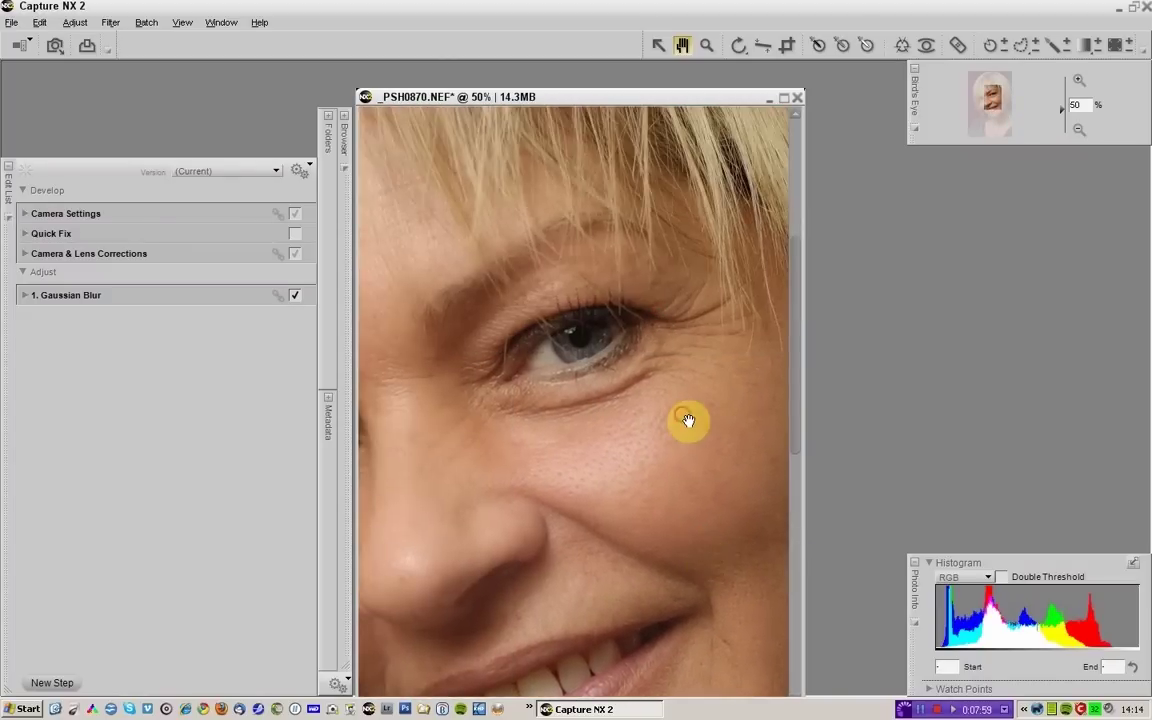
drag(687, 419, 722, 460)
key(a)
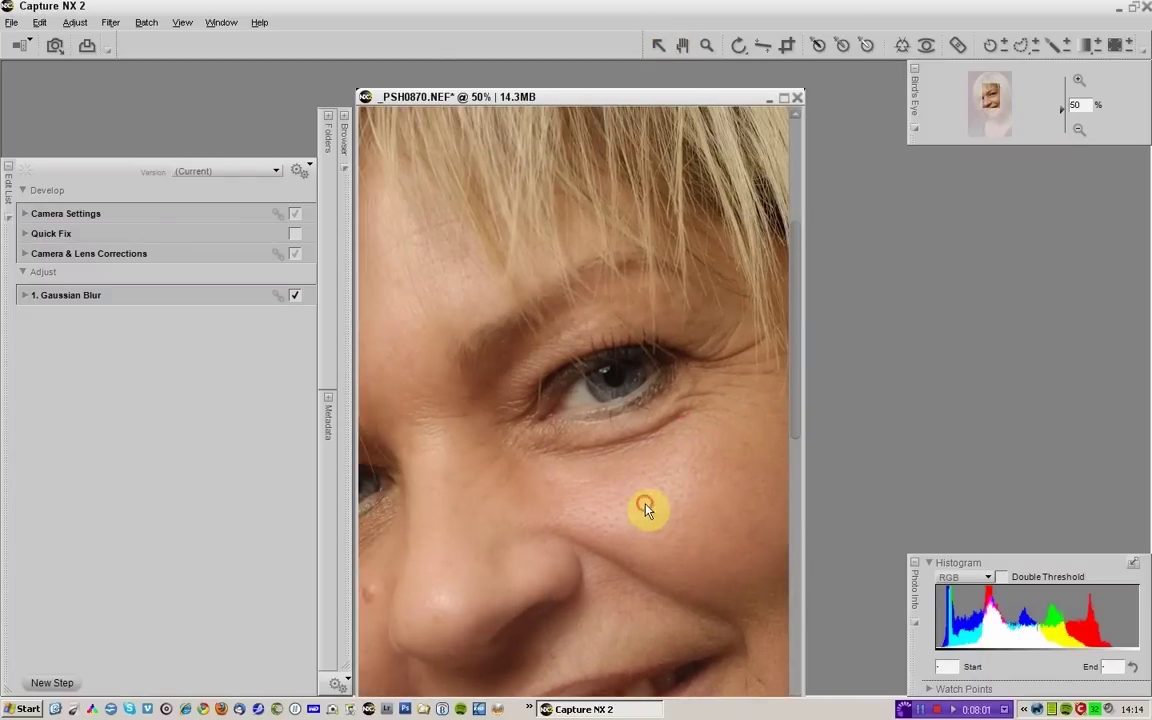
drag(643, 506, 733, 380)
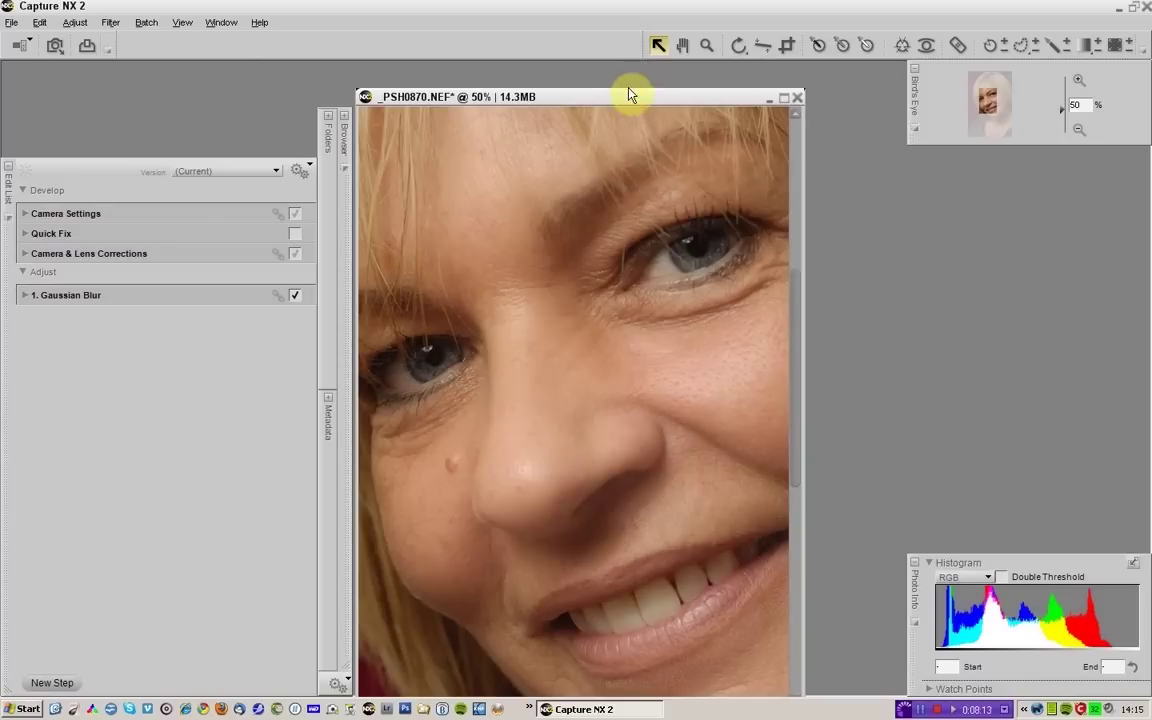
scroll(586, 289, down, 1)
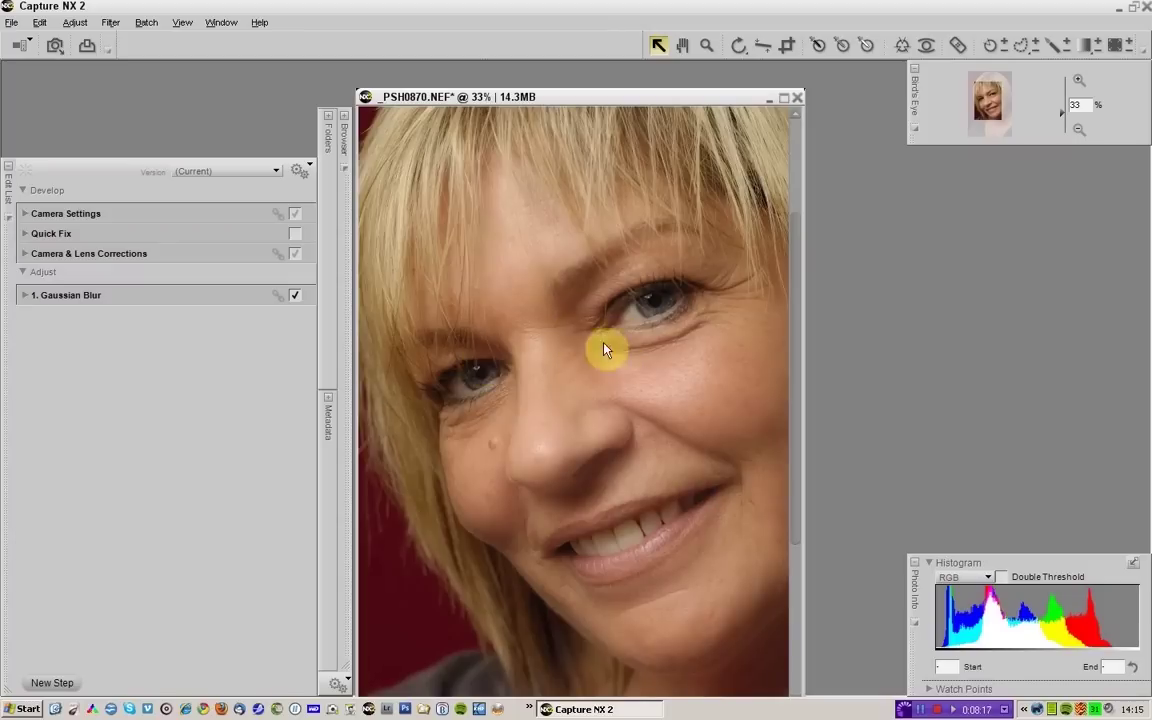
Add a new LCH step, raise its Master Lightness curve to about 185 output at input 161, anchor the shadows and compare before and after.
click(56, 682)
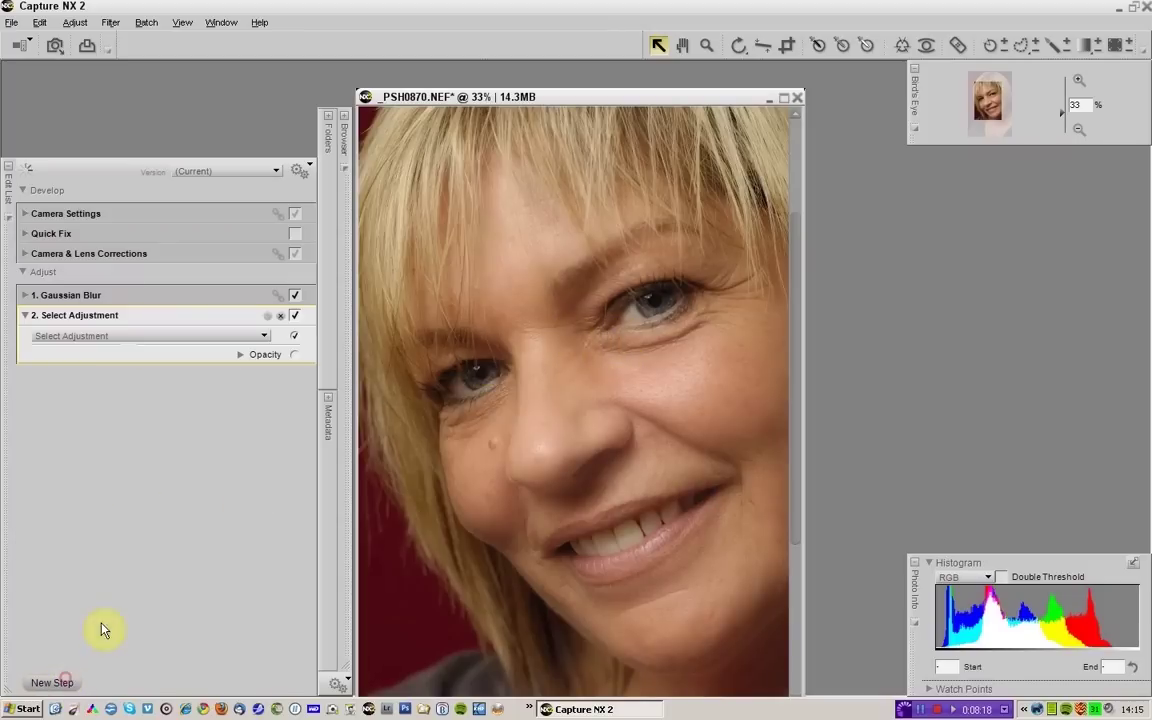
click(130, 337)
click(215, 361)
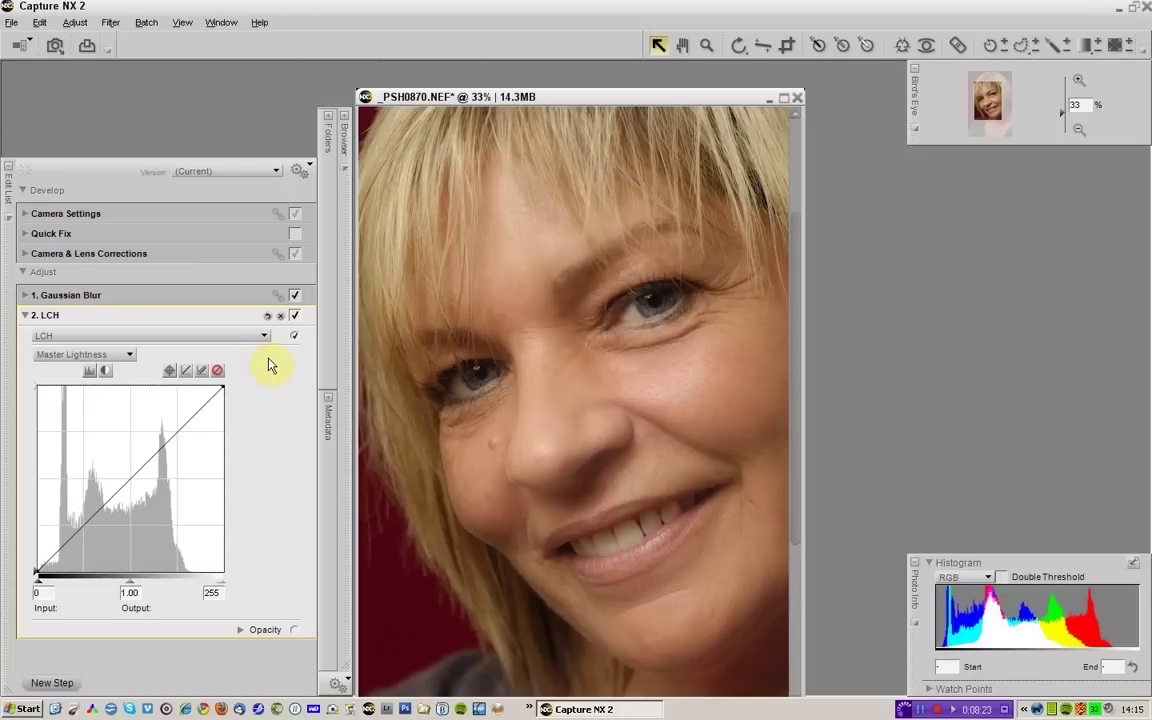
click(156, 450)
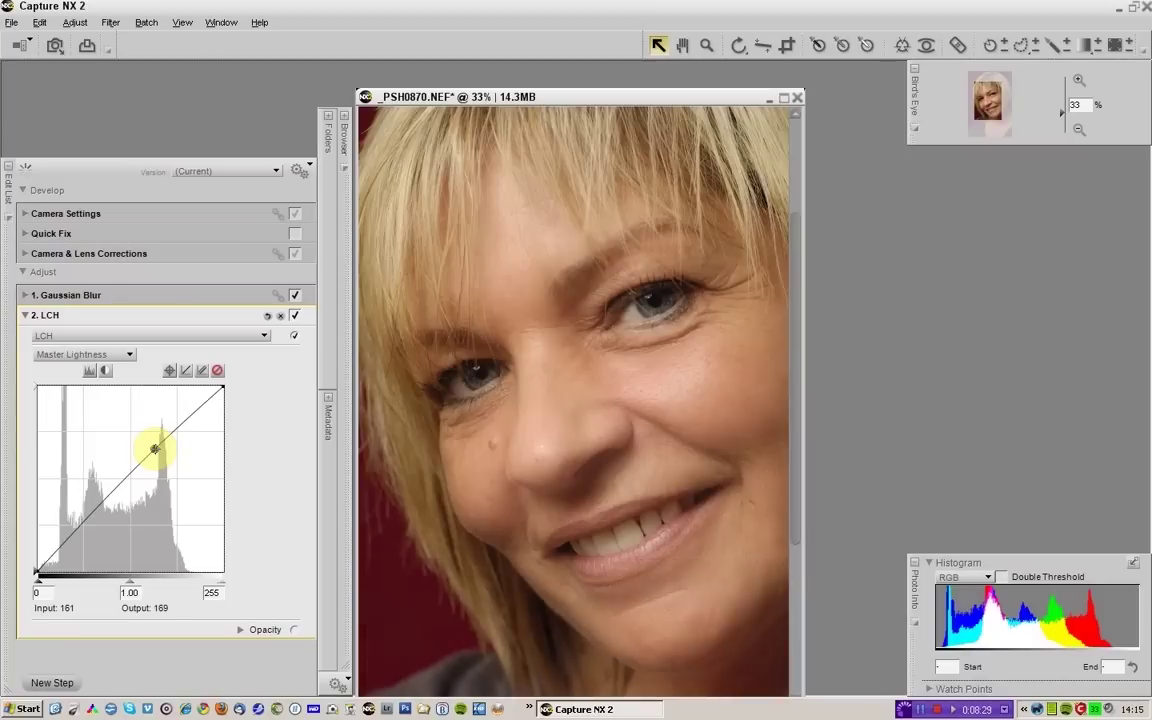
drag(154, 446, 155, 437)
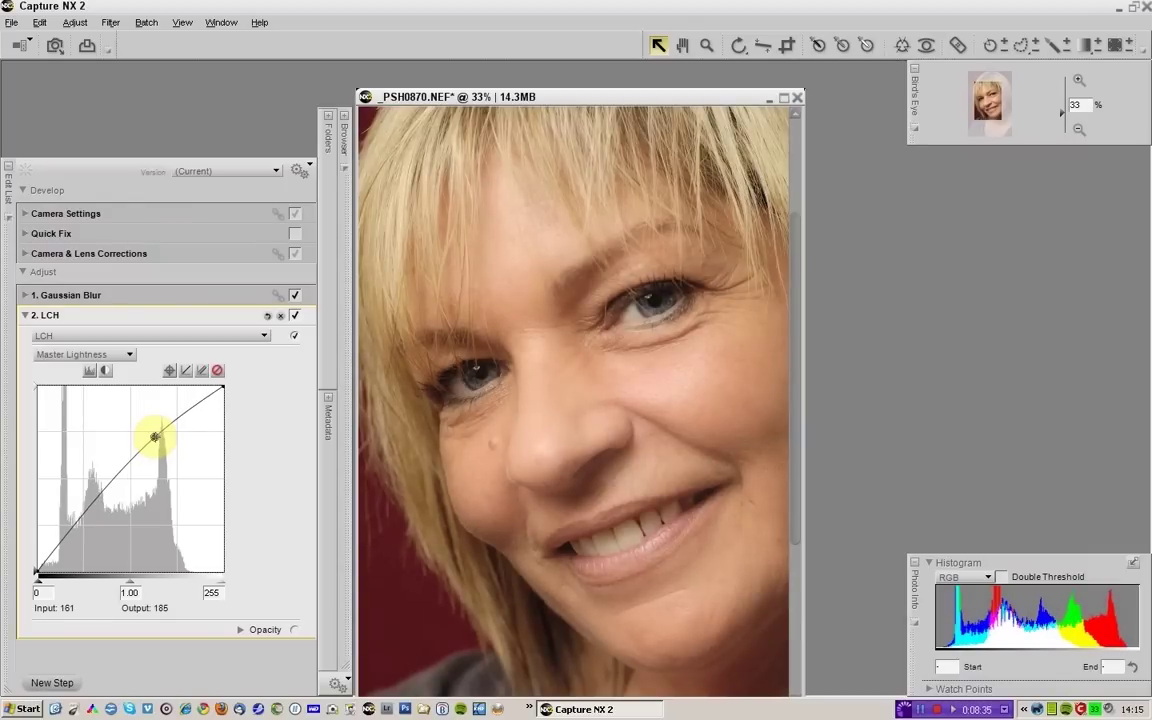
drag(76, 524, 80, 521)
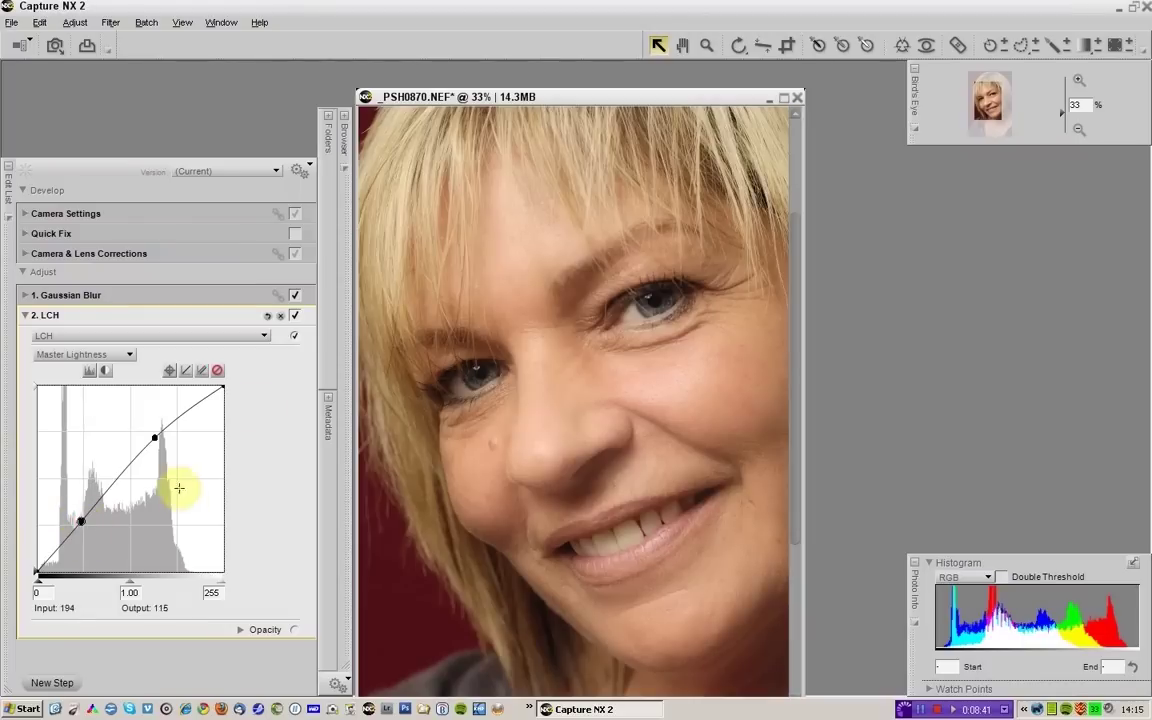
click(295, 316)
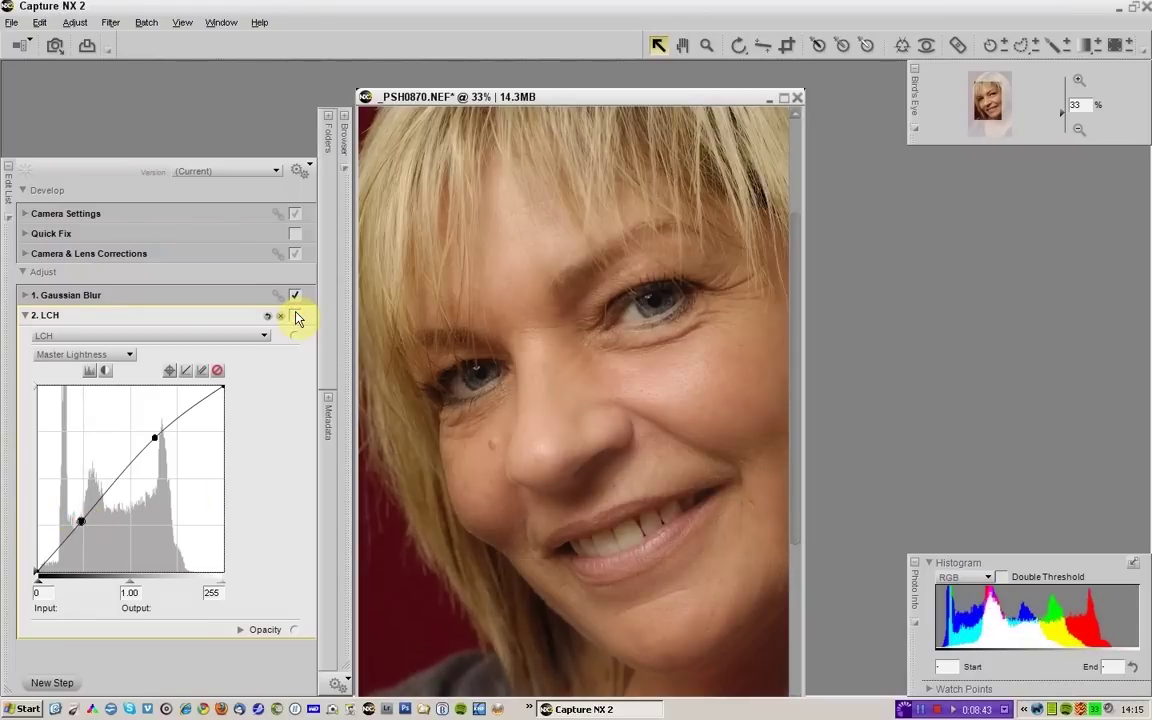
click(295, 316)
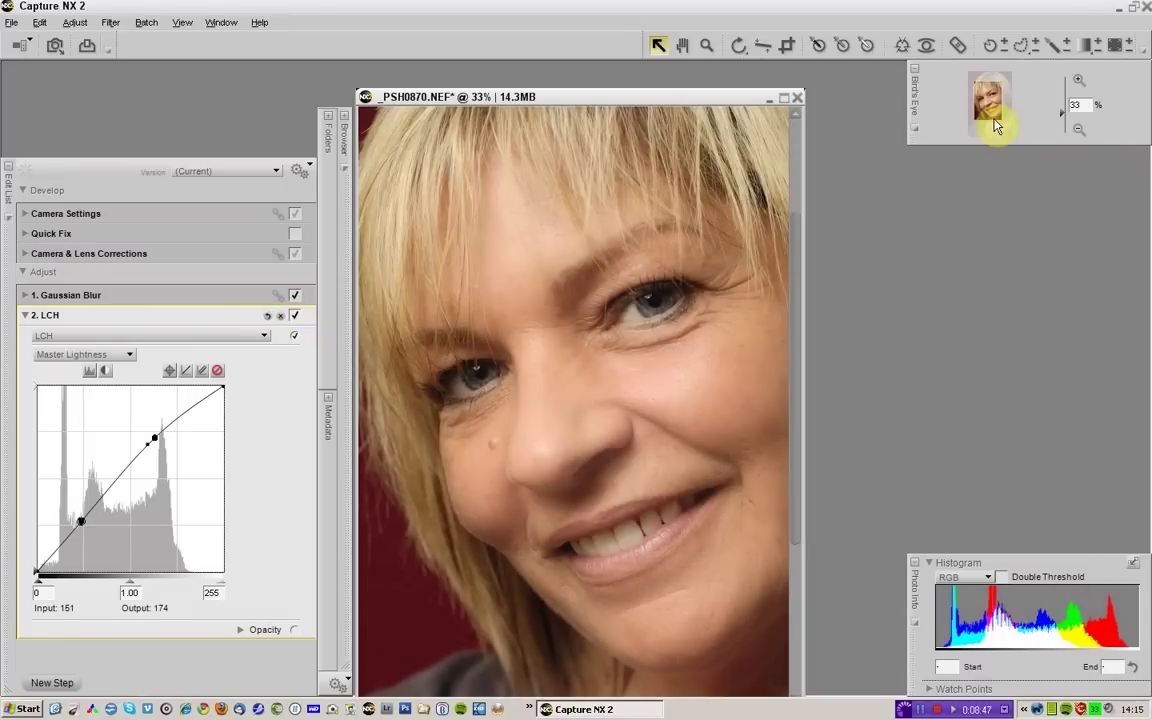
Lasso both eyes and the mouth and fill them with the LCH brightening at 100% opacity.
click(1025, 52)
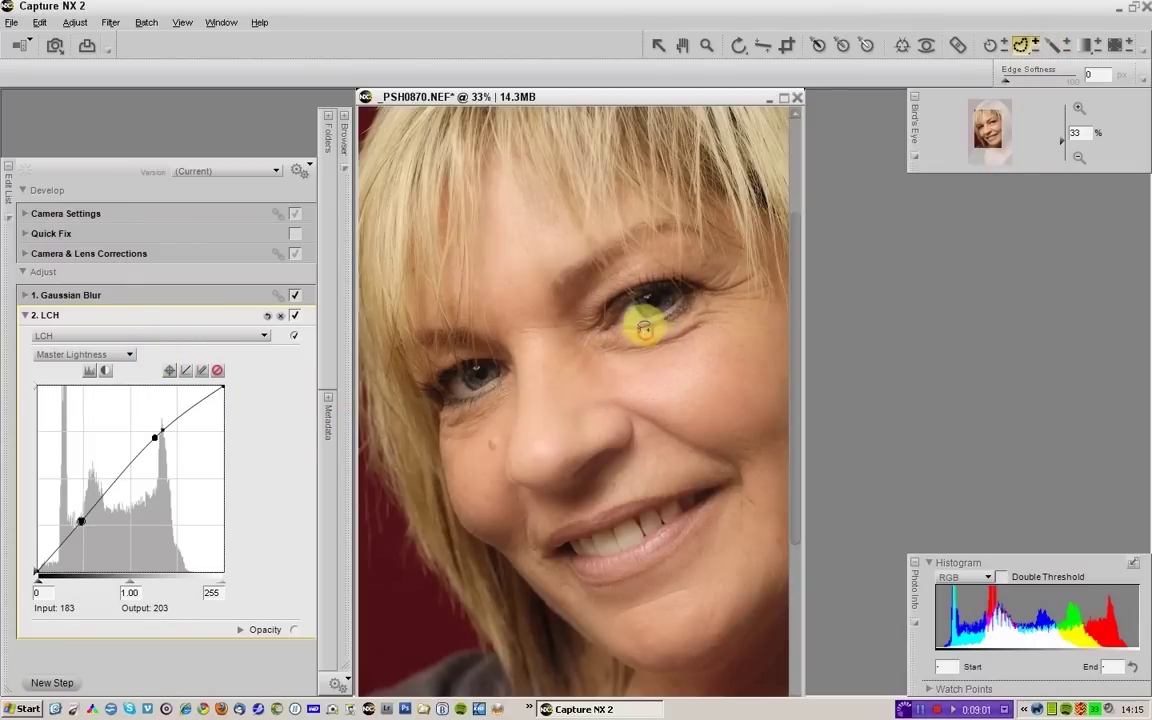
mouse_move(645, 330)
mouse_down()
mouse_move(600, 322)
mouse_move(604, 308)
mouse_move(642, 279)
mouse_move(713, 273)
mouse_move(707, 302)
mouse_move(645, 326)
mouse_up()
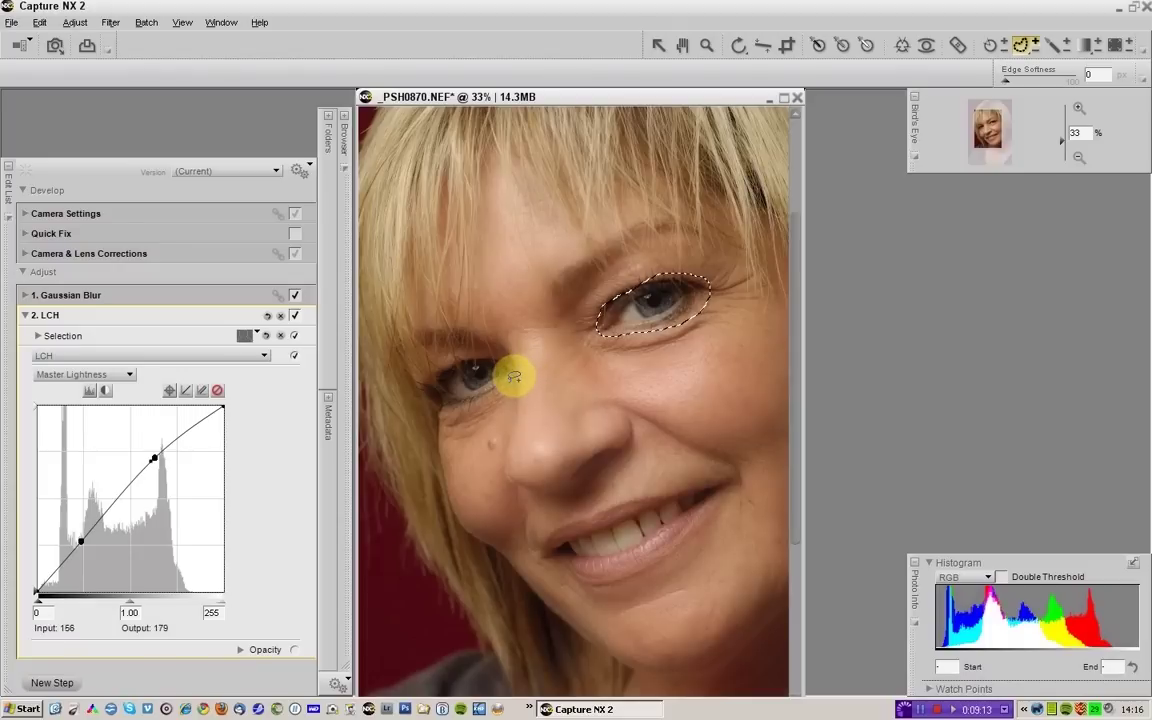
mouse_move(508, 381)
mouse_down()
mouse_move(470, 399)
mouse_move(437, 386)
mouse_move(443, 361)
mouse_move(481, 345)
mouse_move(522, 356)
mouse_move(520, 395)
mouse_up()
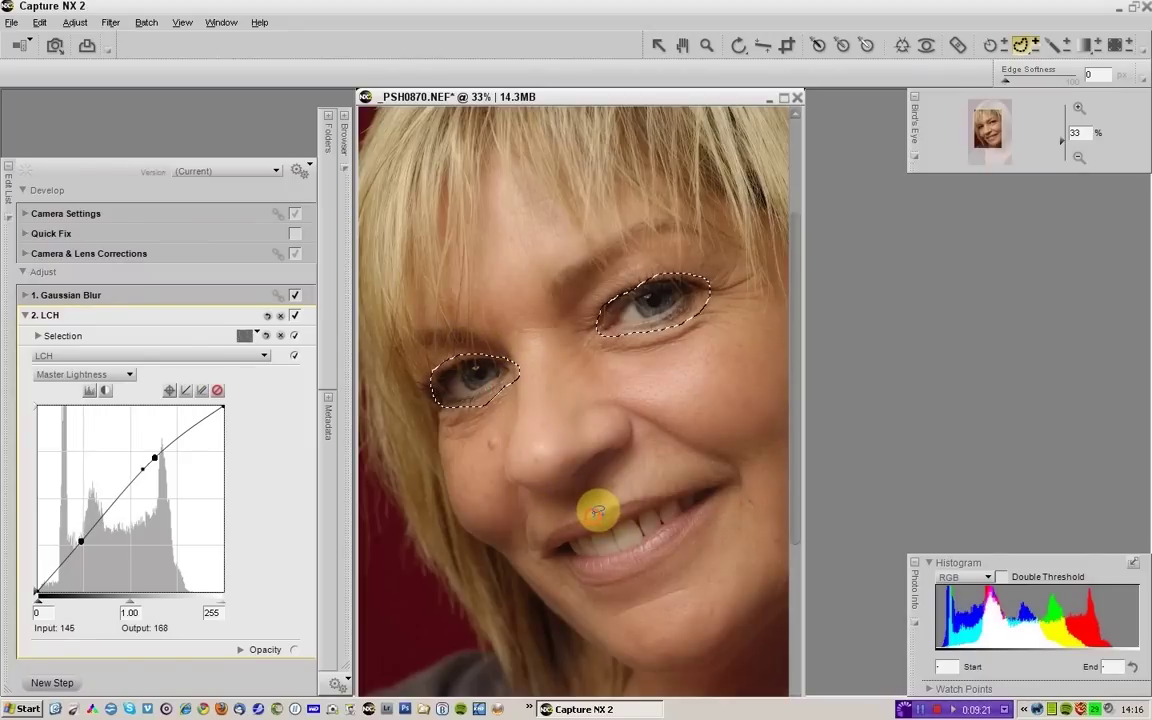
mouse_move(606, 507)
mouse_down()
mouse_move(730, 473)
mouse_move(662, 556)
mouse_move(632, 571)
mouse_move(596, 577)
mouse_move(545, 545)
mouse_move(561, 514)
mouse_move(585, 514)
mouse_up()
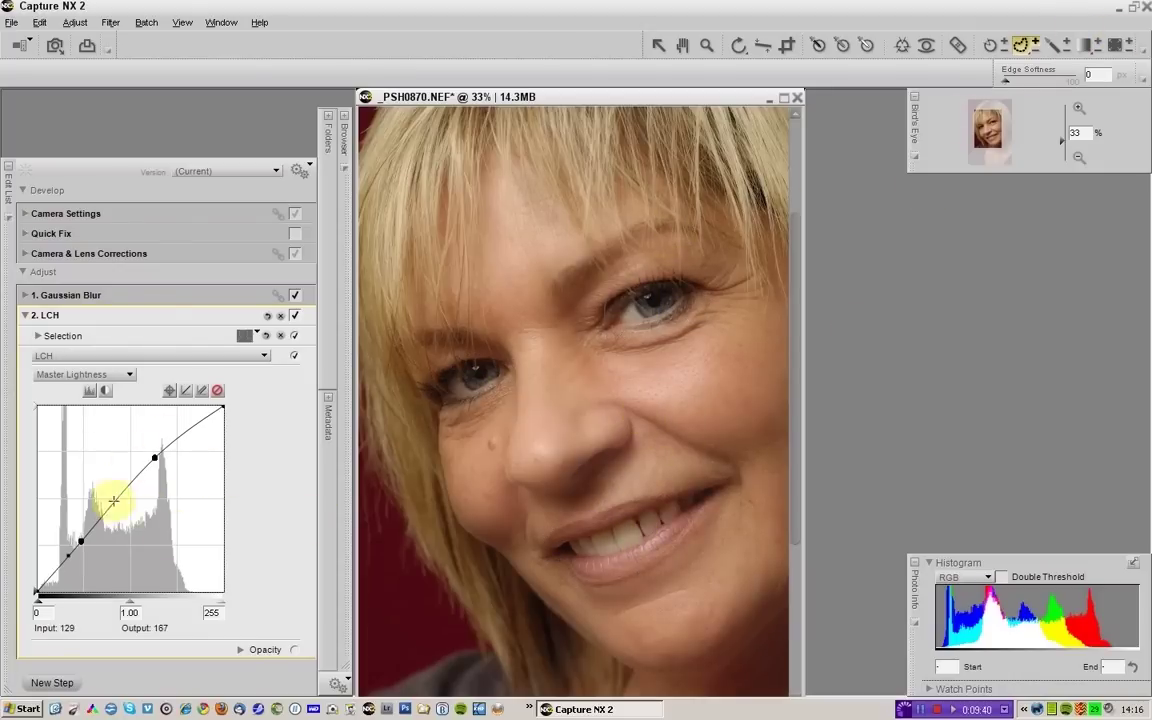
click(1131, 47)
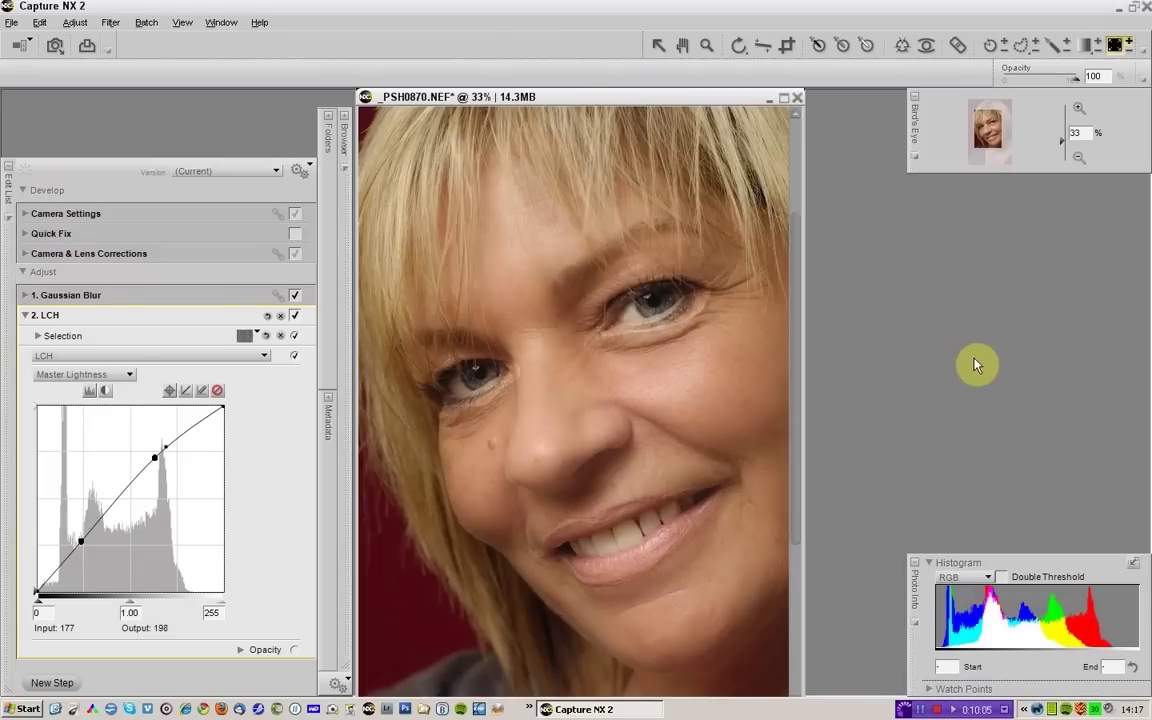
Feather the LCH step's Paint & Fill Mask by 34 px, comparing the portrait with and without the step.
click(37, 336)
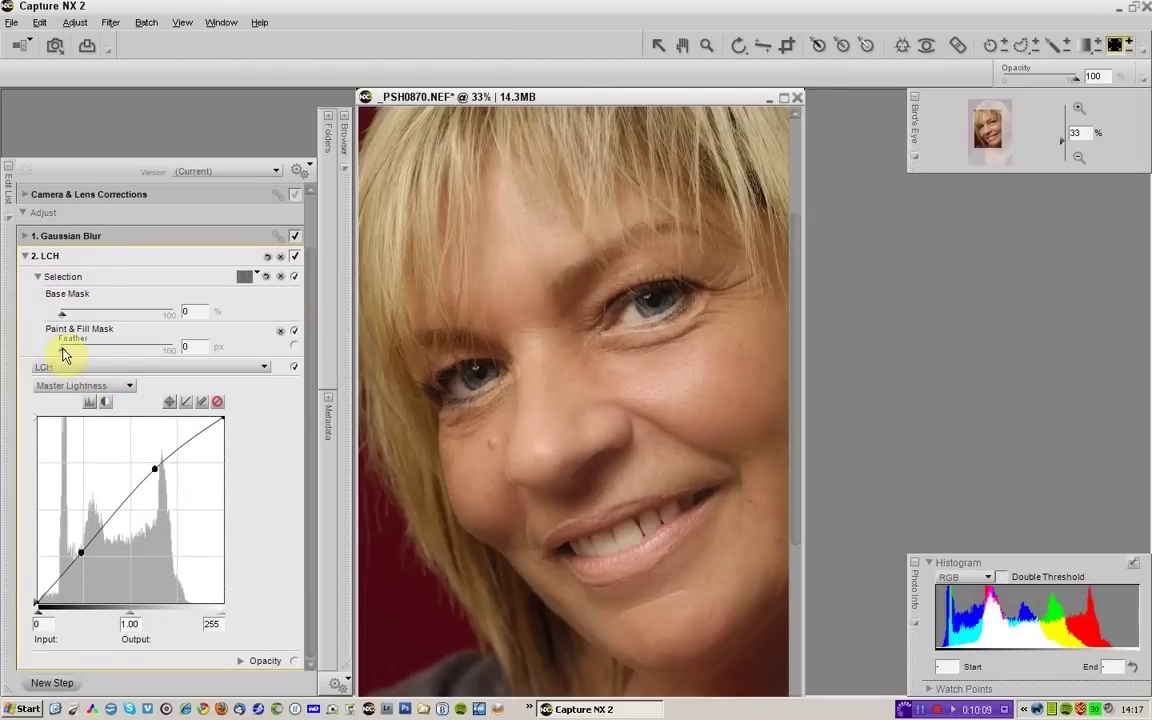
drag(63, 353, 72, 355)
click(294, 257)
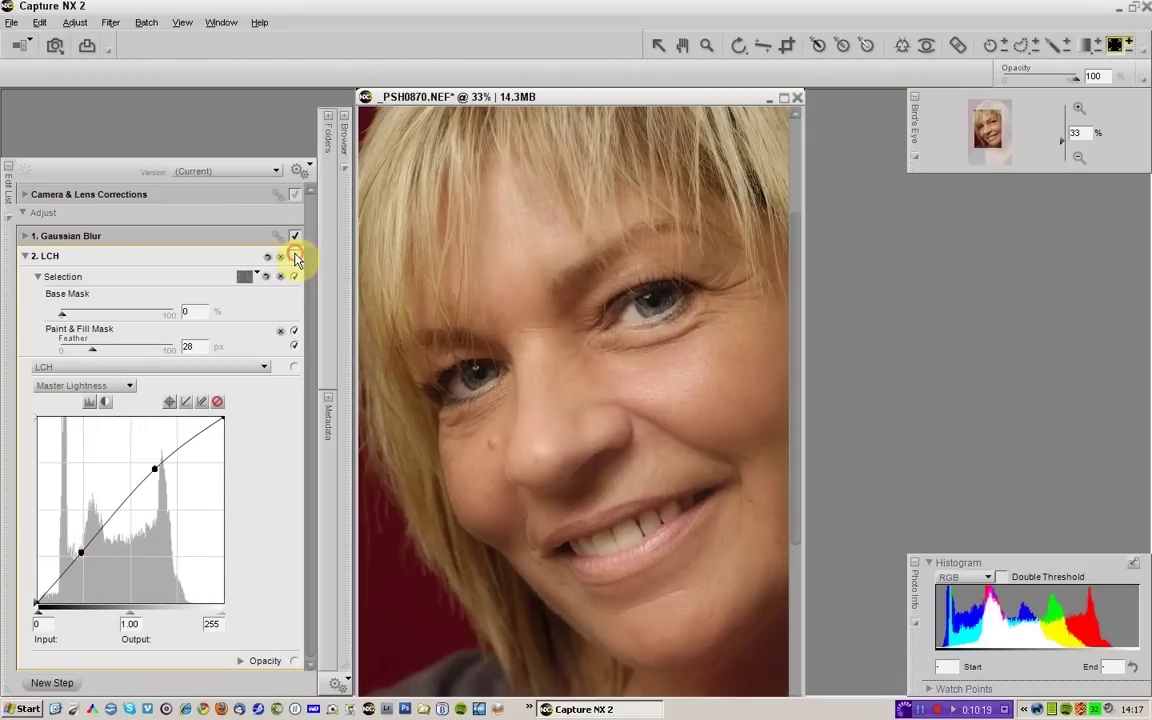
click(294, 257)
click(294, 257)
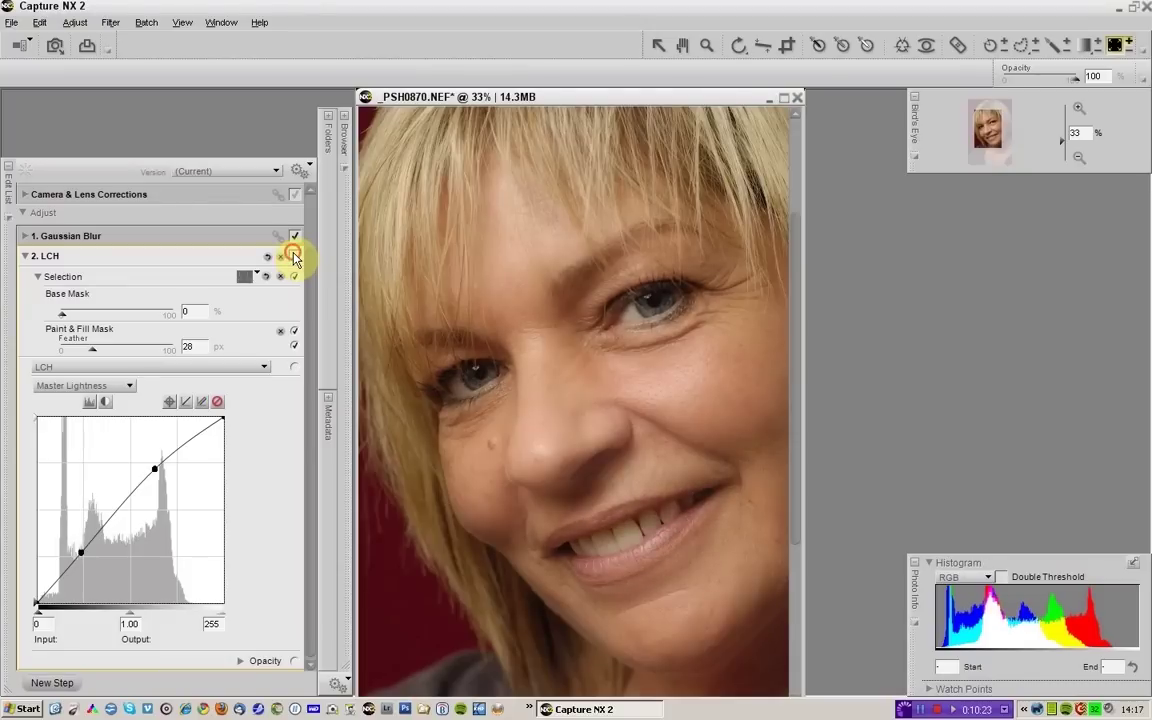
click(294, 257)
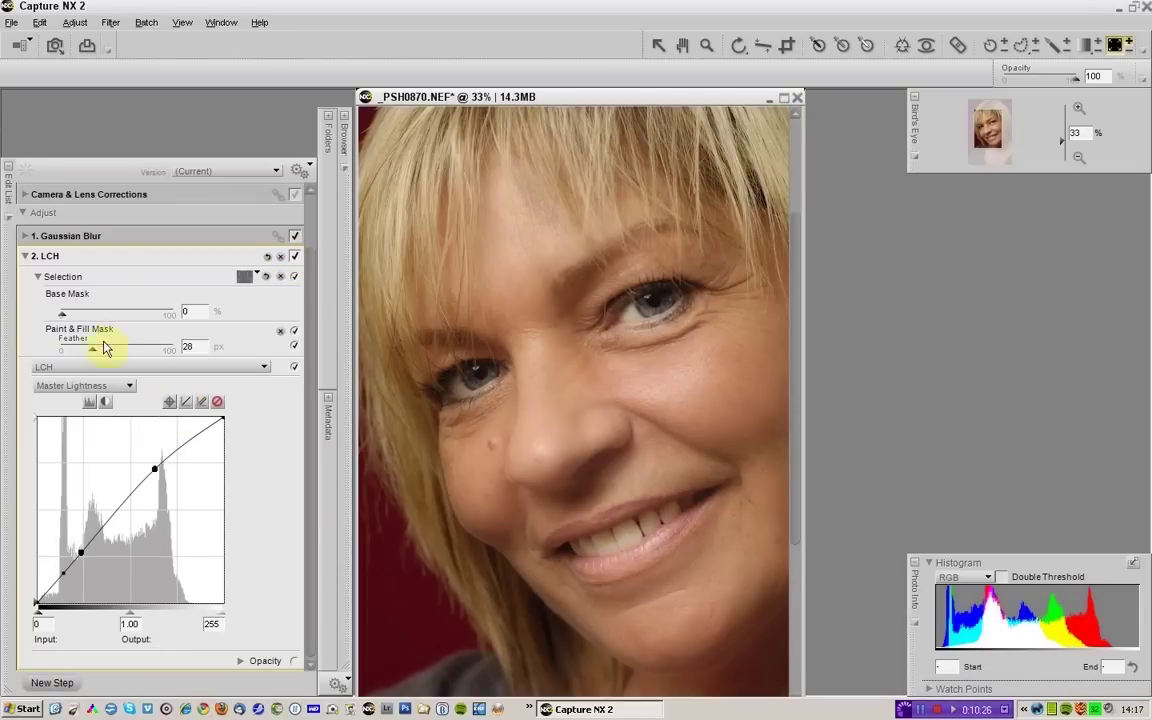
drag(93, 349, 98, 358)
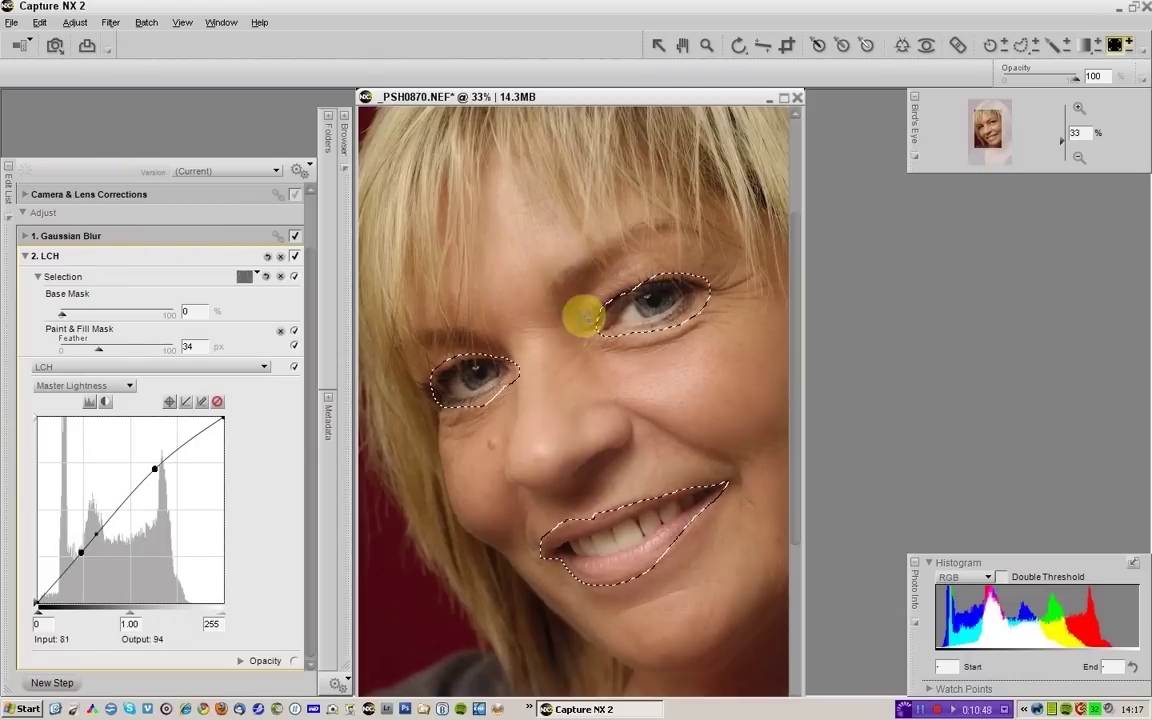
Add an Unsharp Mask adjustment to the LCH step and set its intensity to 36%.
click(78, 23)
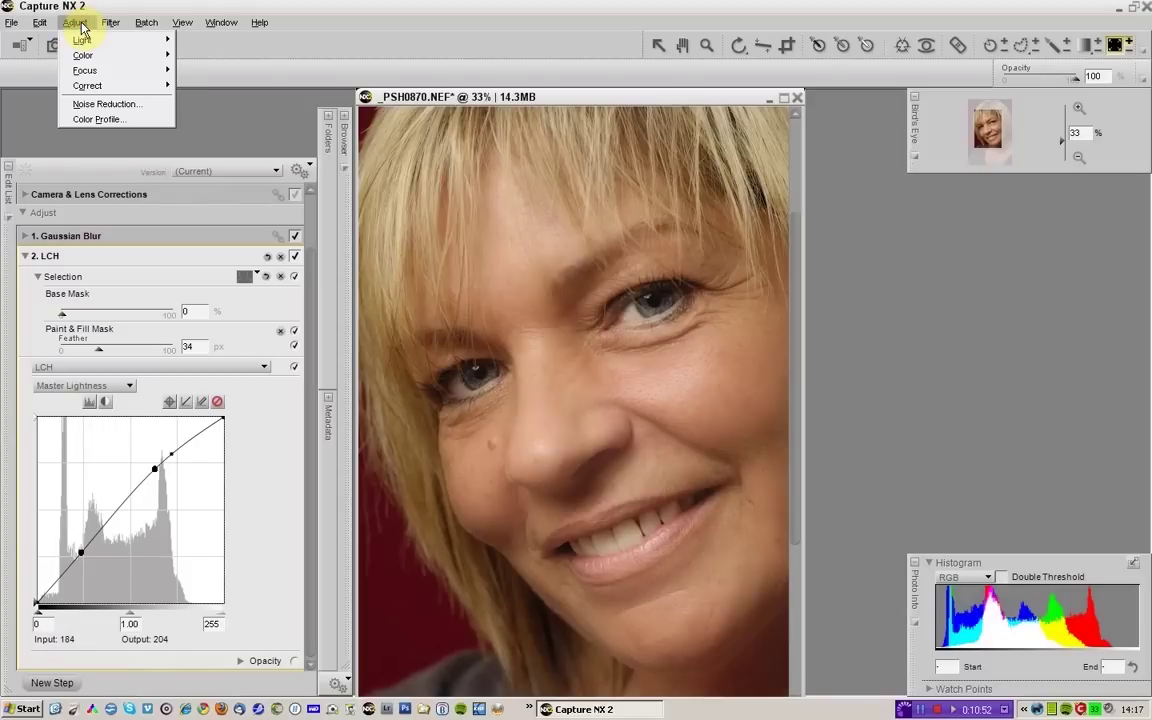
mouse_move(88, 70)
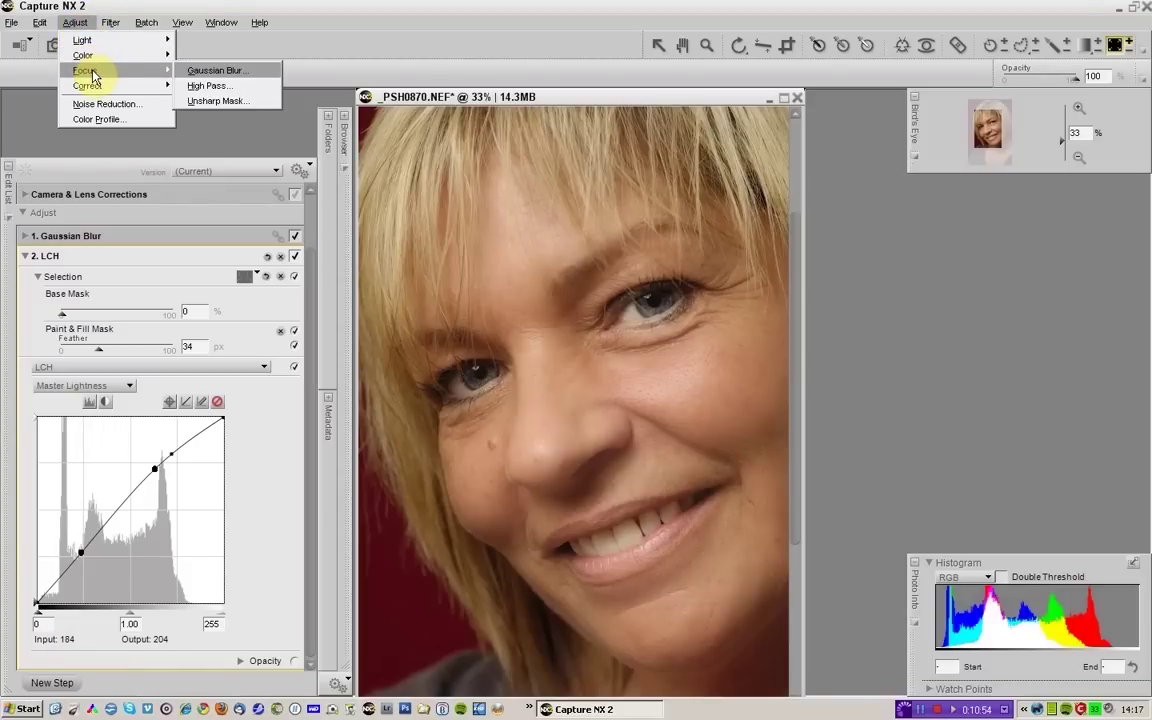
click(229, 104)
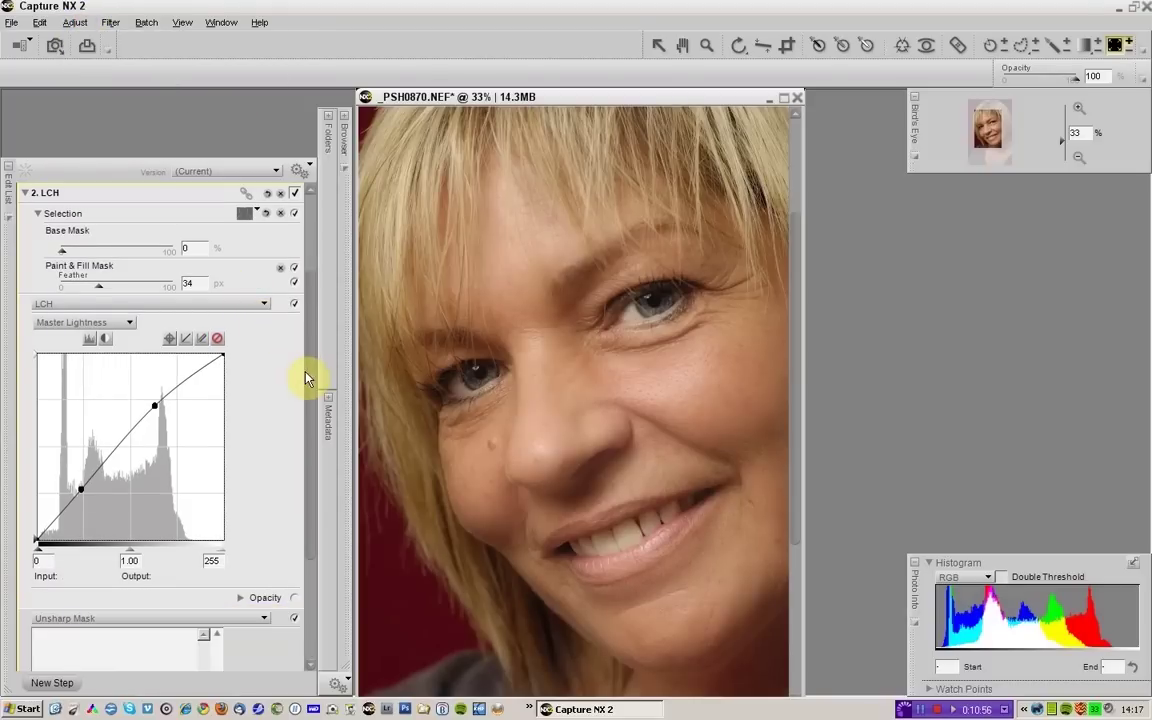
drag(309, 378, 319, 560)
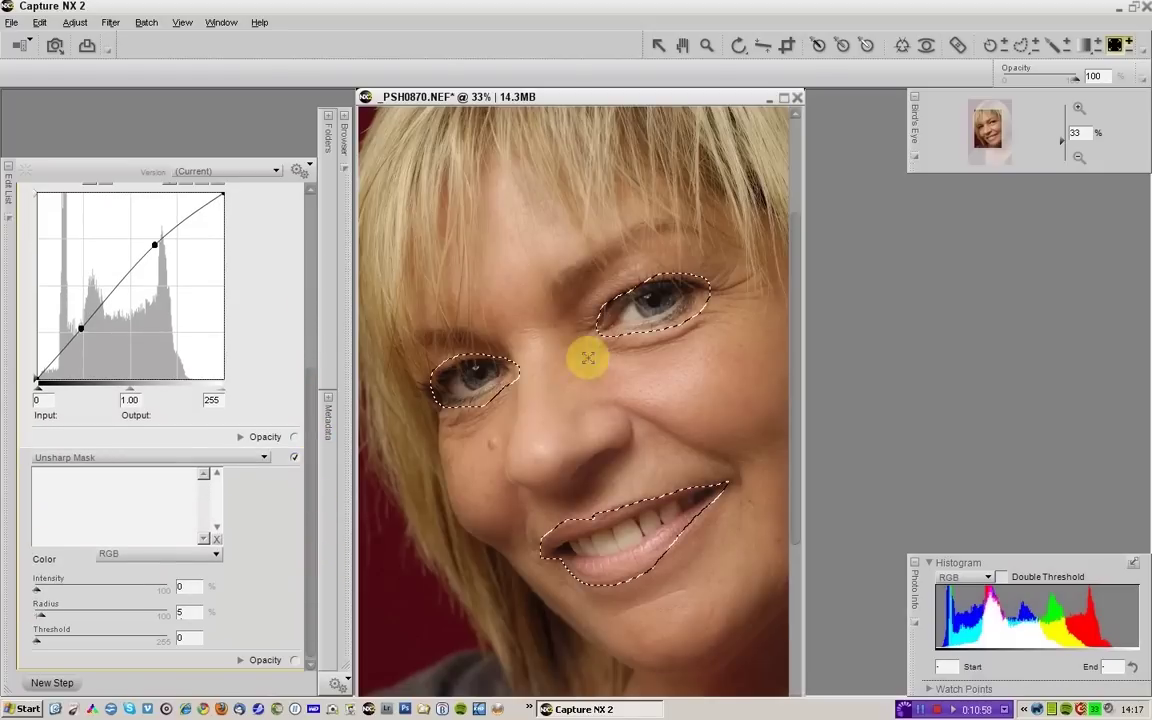
double_click(196, 585)
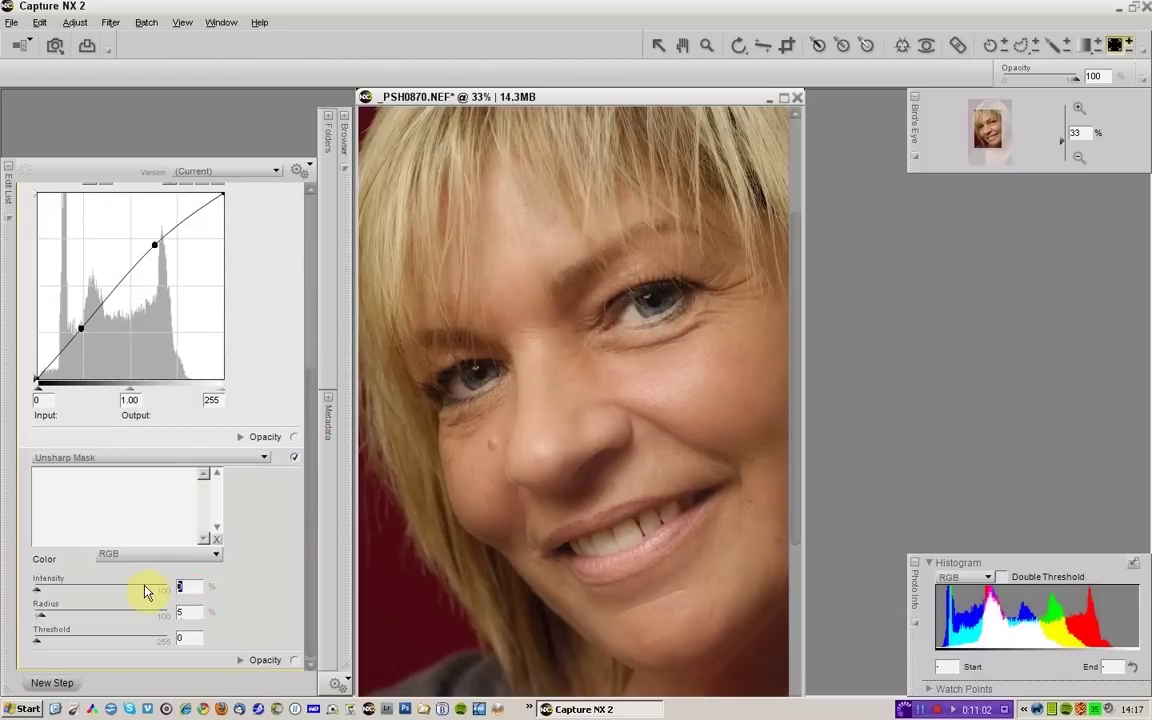
text(36)
key(Return)
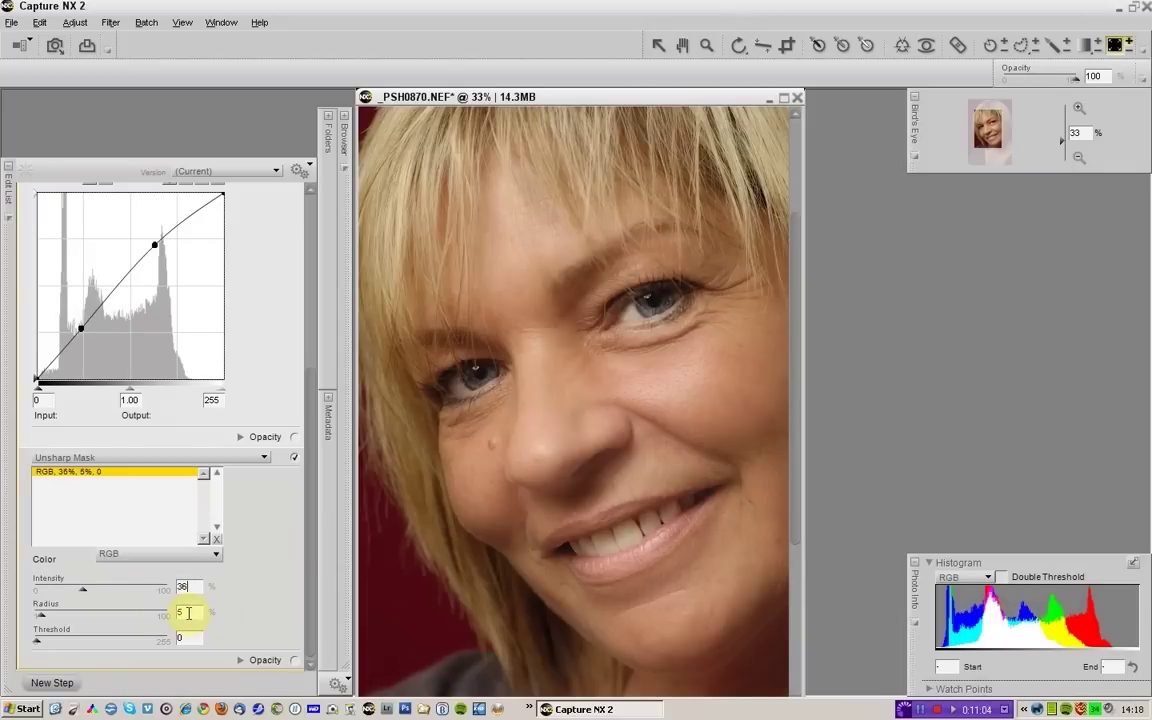
Set the Unsharp Mask's radius to 12% and its threshold to 4.
double_click(188, 612)
text(12)
key(Return)
double_click(186, 640)
text(4)
key(Return)
Reduce the Unsharp Mask's opacity to 60% and switch the adjustment off to compare the sharpening.
click(240, 660)
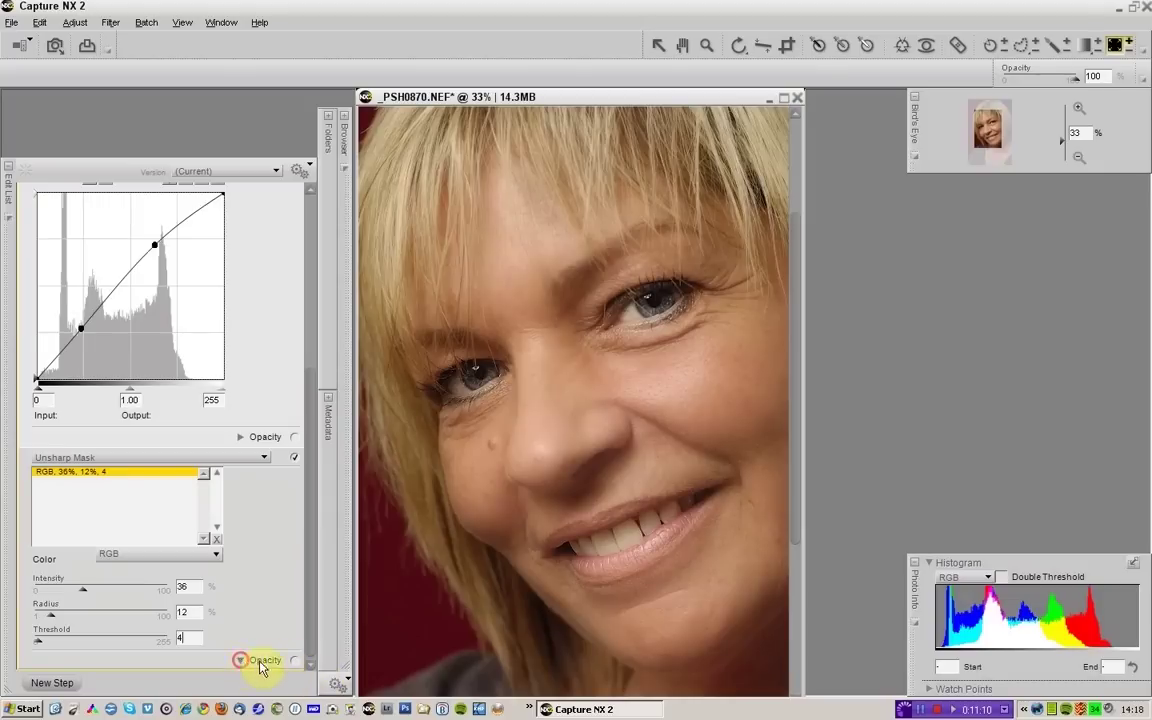
scroll(309, 663, down, 2)
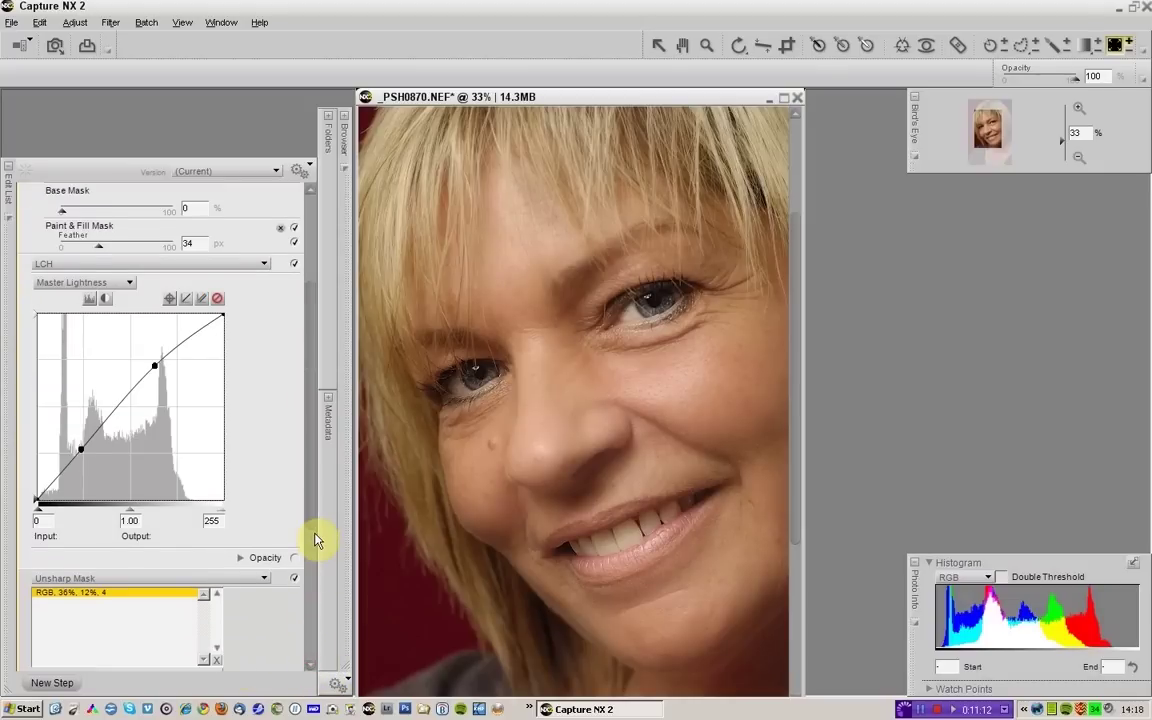
scroll(309, 663, down, 10)
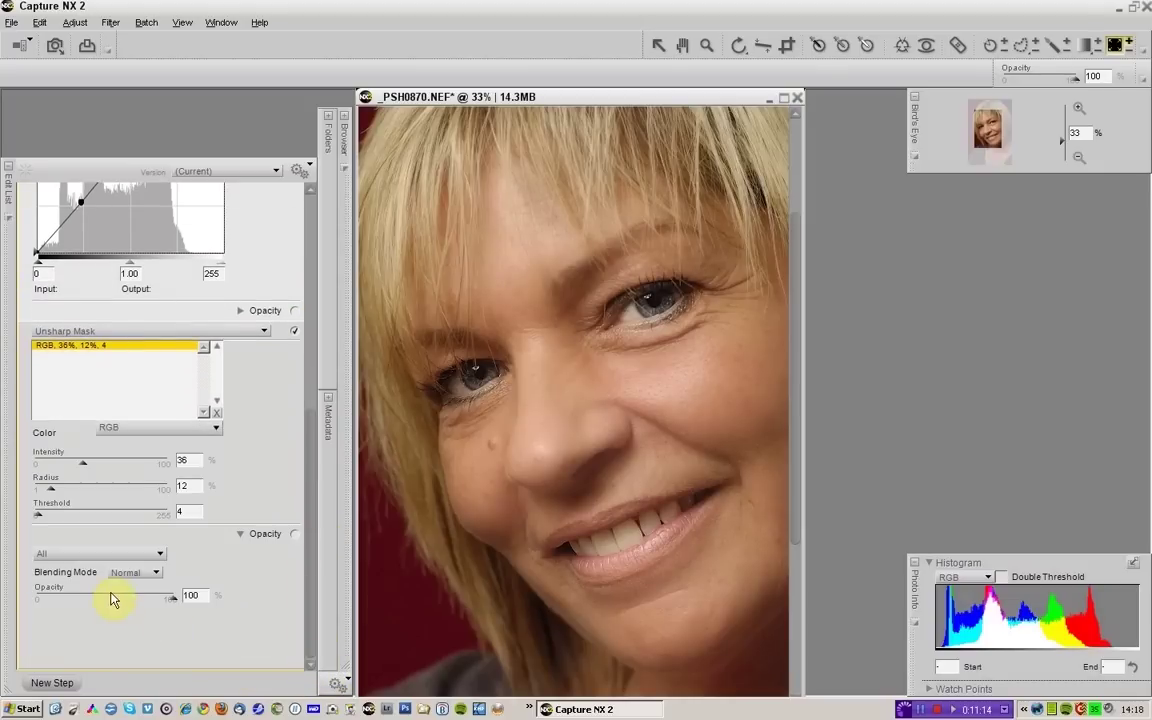
drag(113, 599, 123, 600)
click(295, 331)
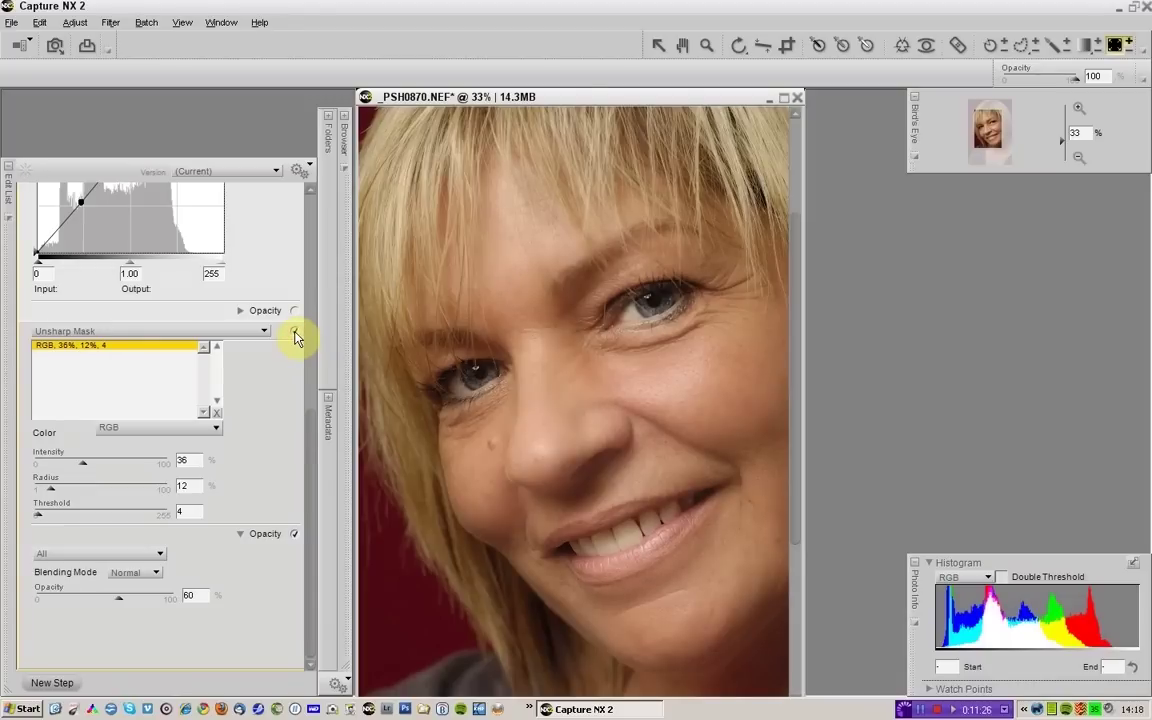
Collapse and deselect the LCH step and switch back to the arrow selection tool.
scroll(303, 300, up, 5)
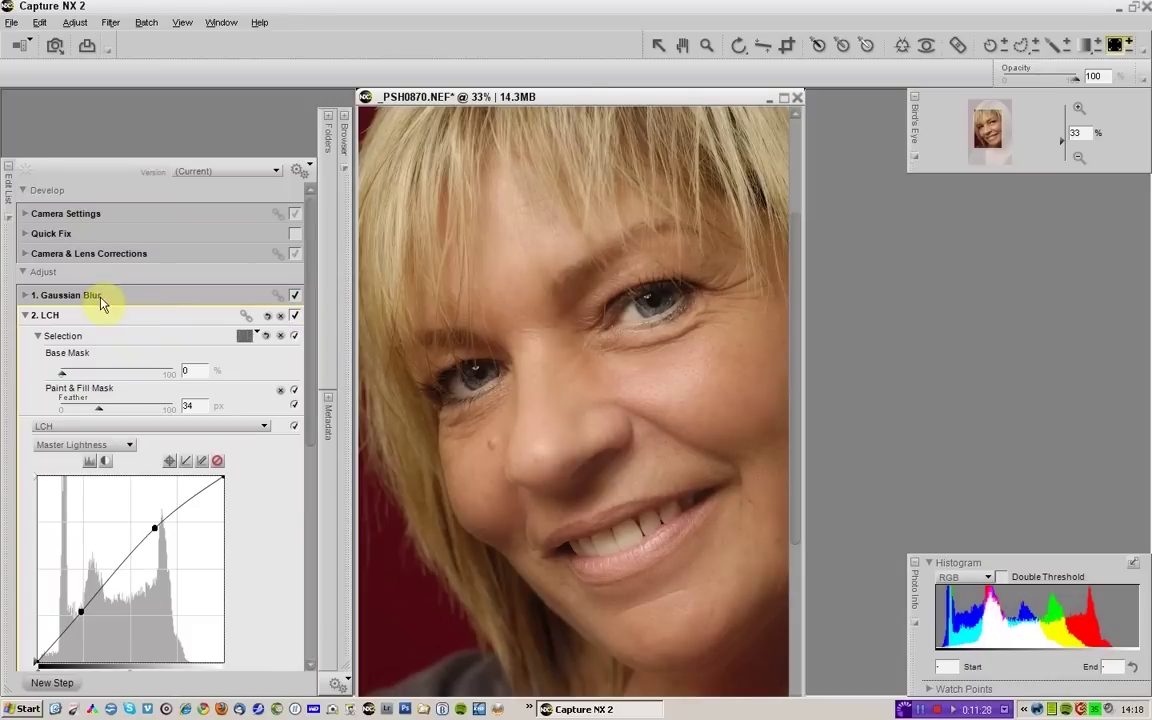
click(27, 316)
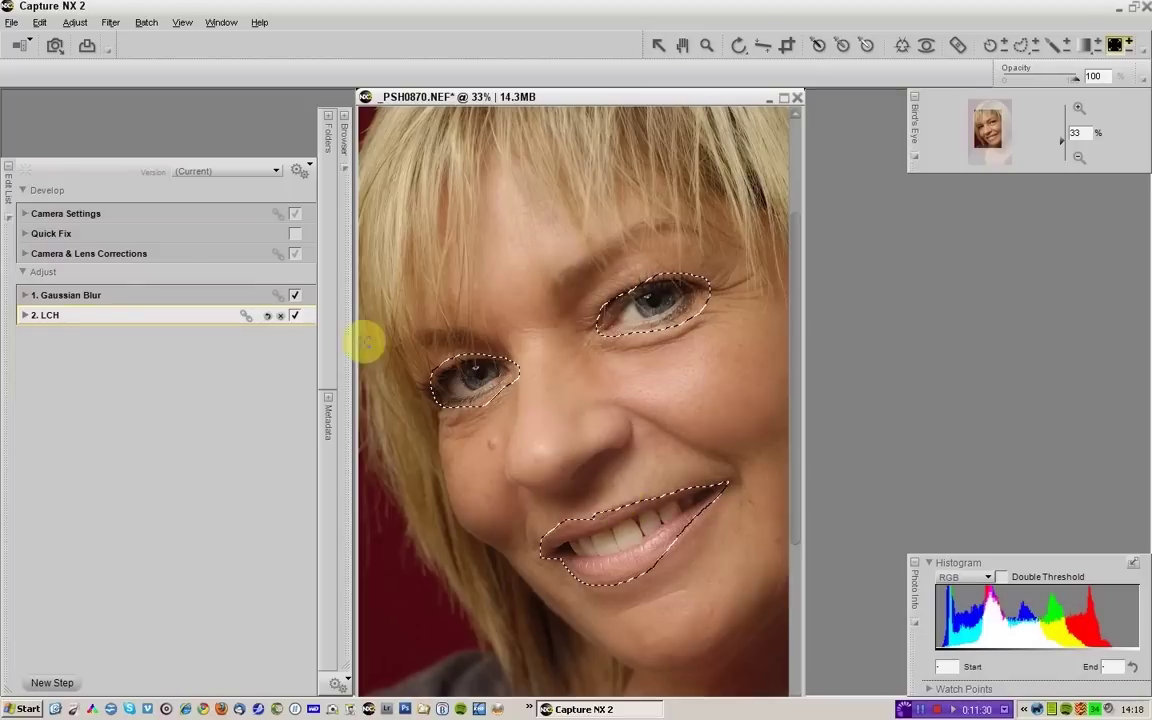
click(182, 393)
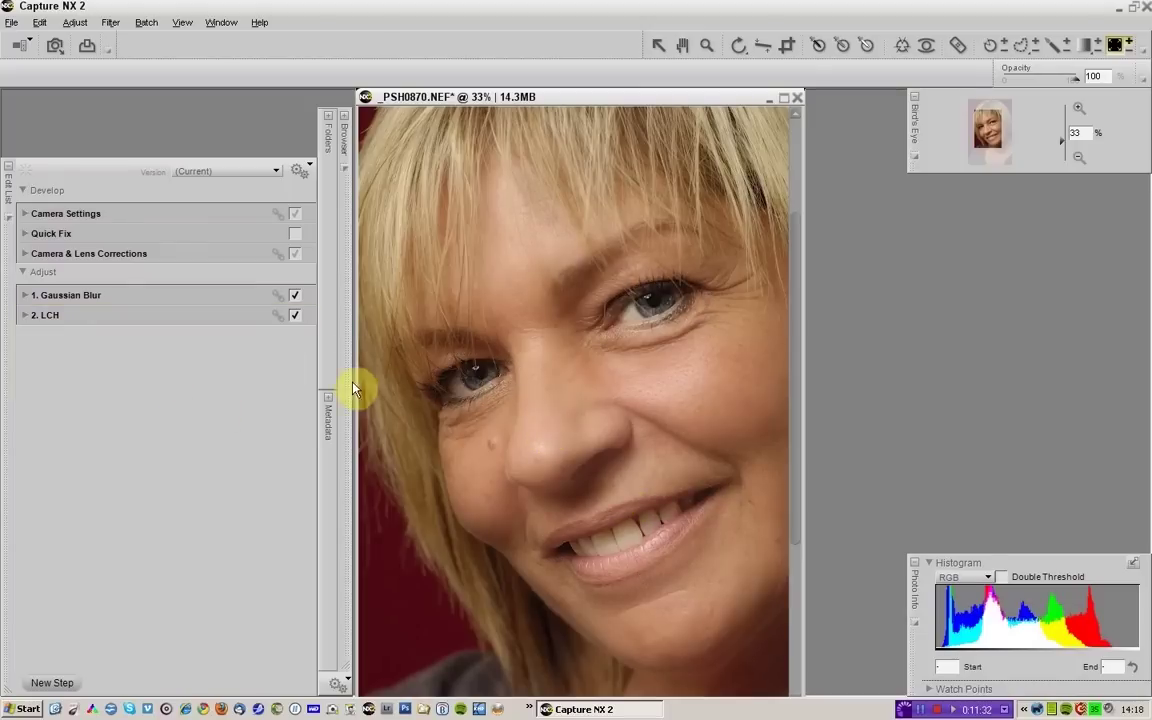
click(658, 45)
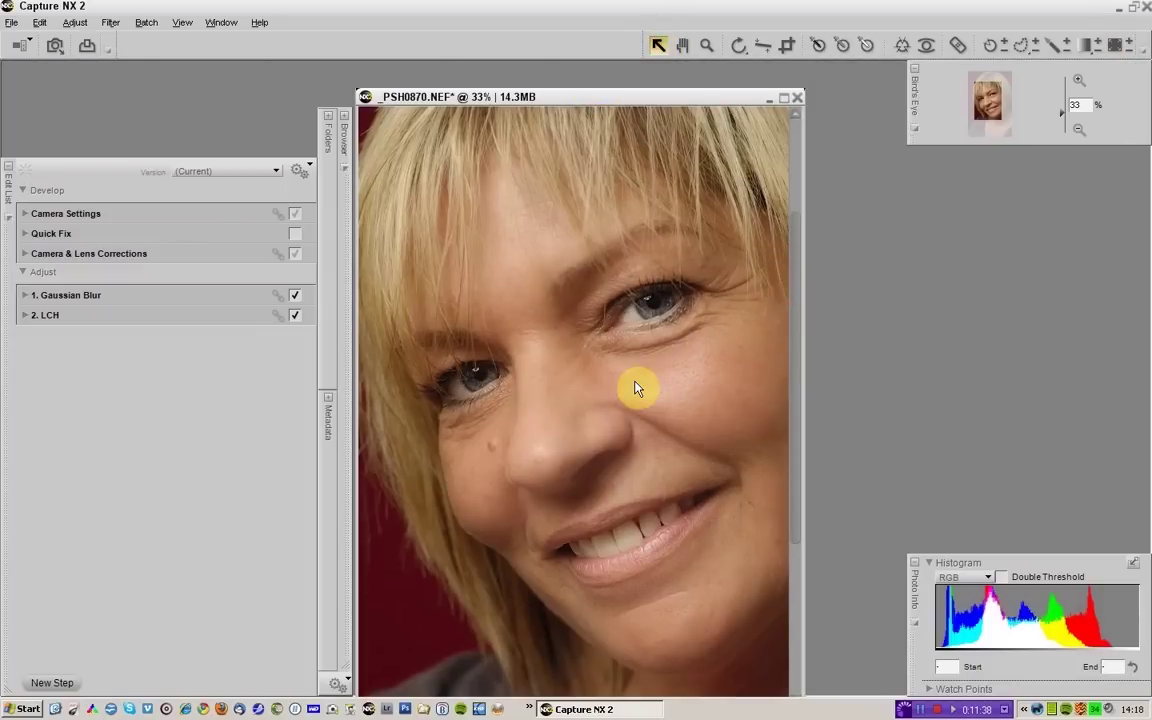
Move the portrait window away from the edit list and open a comparison of the retouched image with its original.
scroll(540, 372, down, 2)
scroll(548, 373, up, 1)
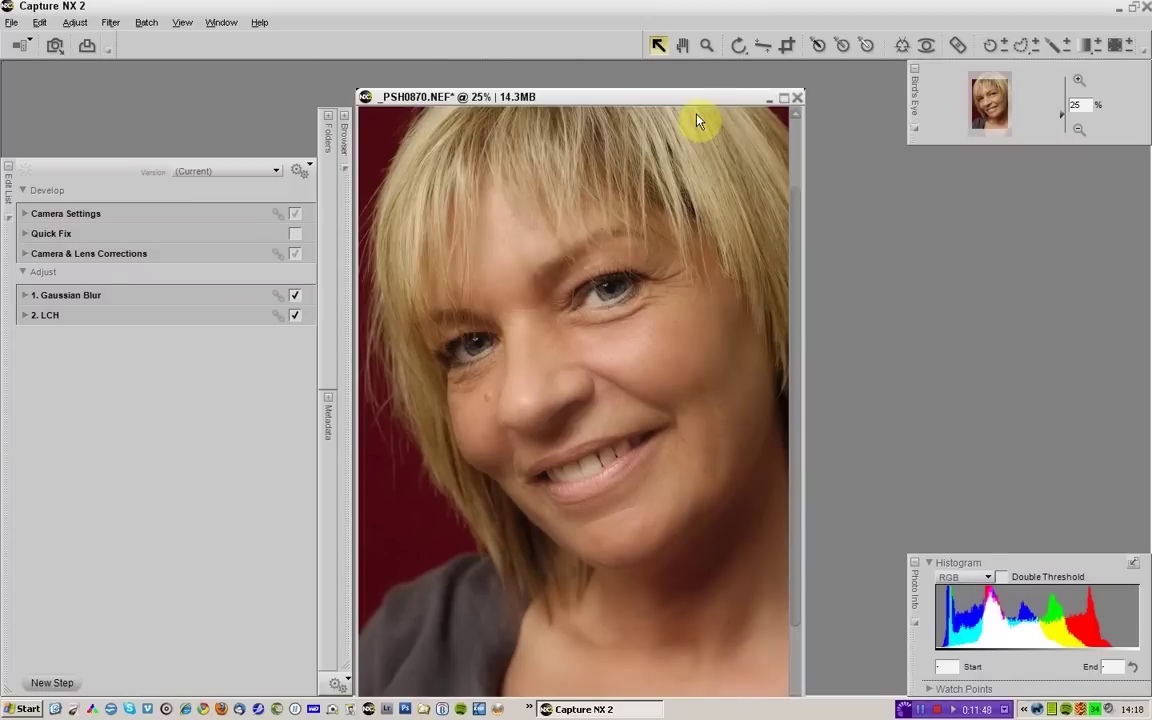
drag(715, 100, 1086, 97)
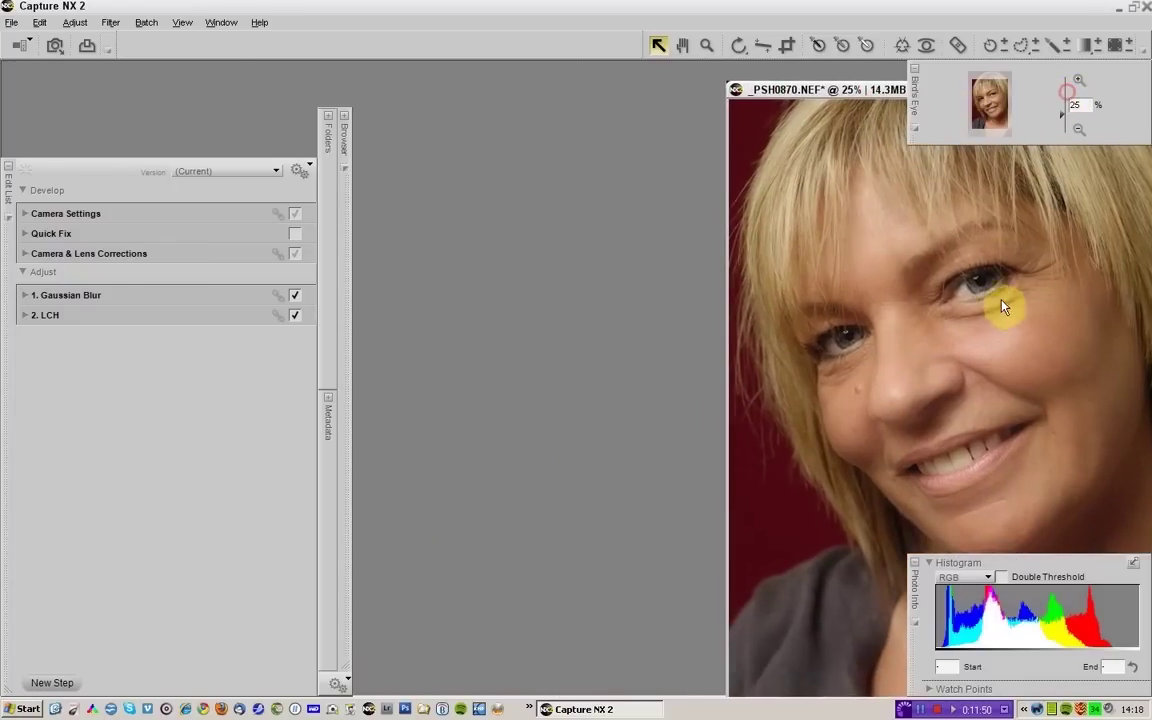
click(182, 22)
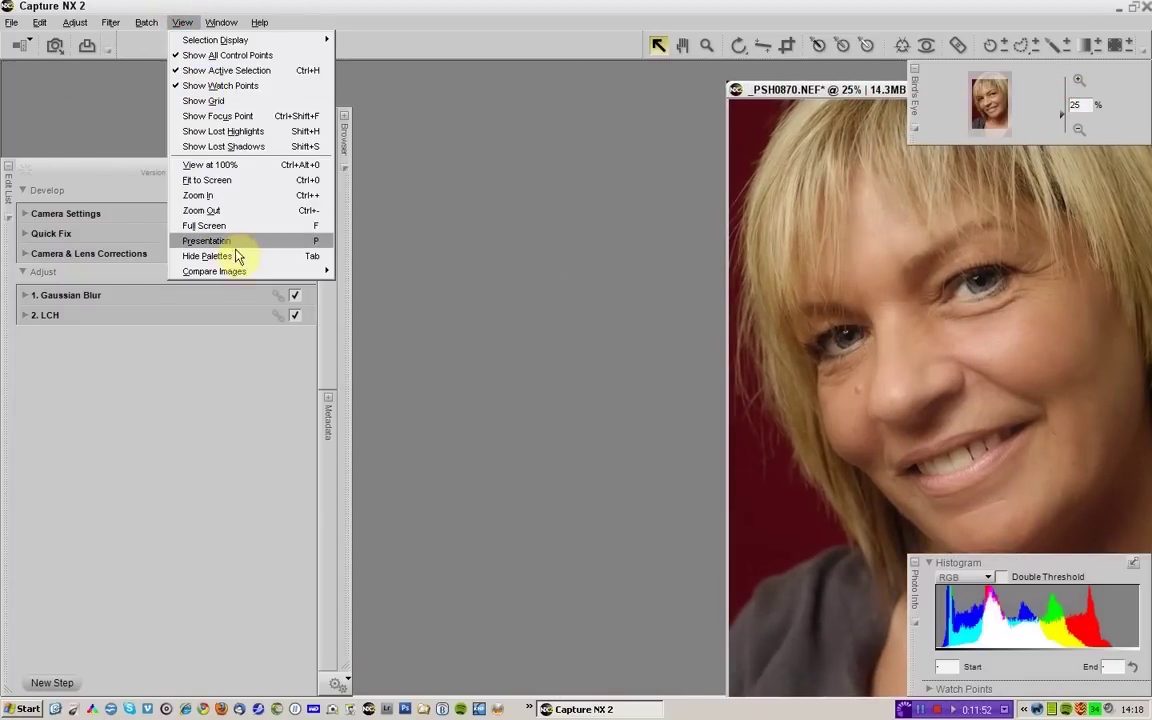
mouse_move(242, 272)
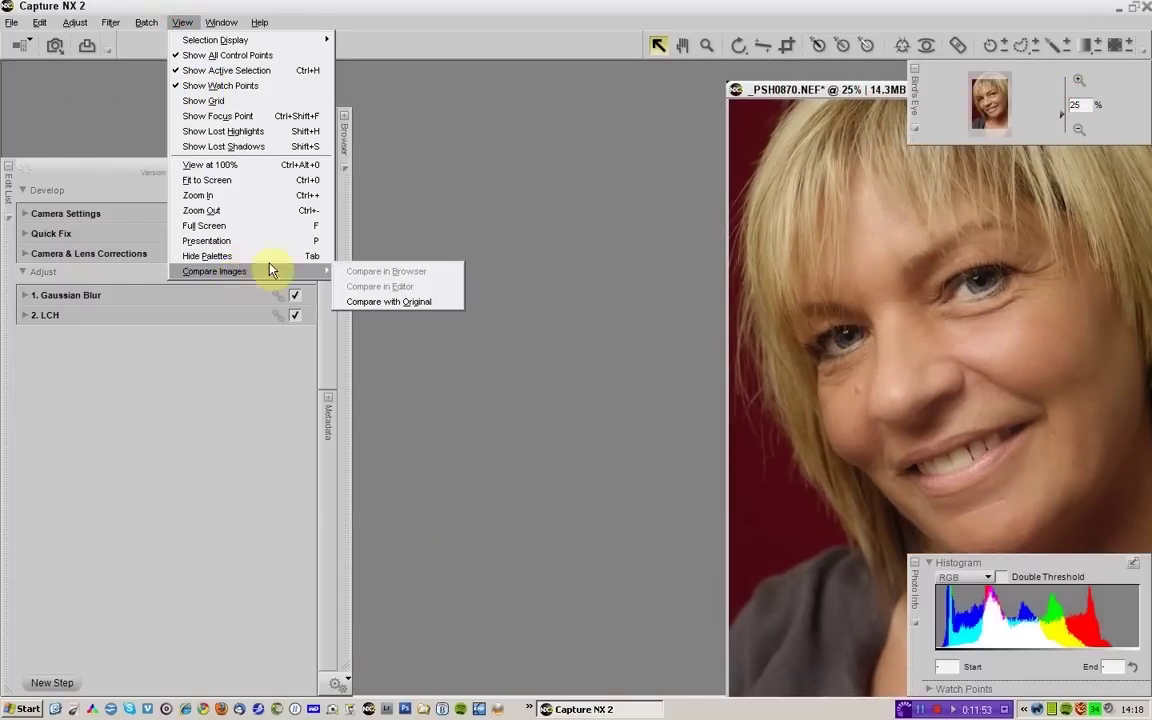
click(414, 301)
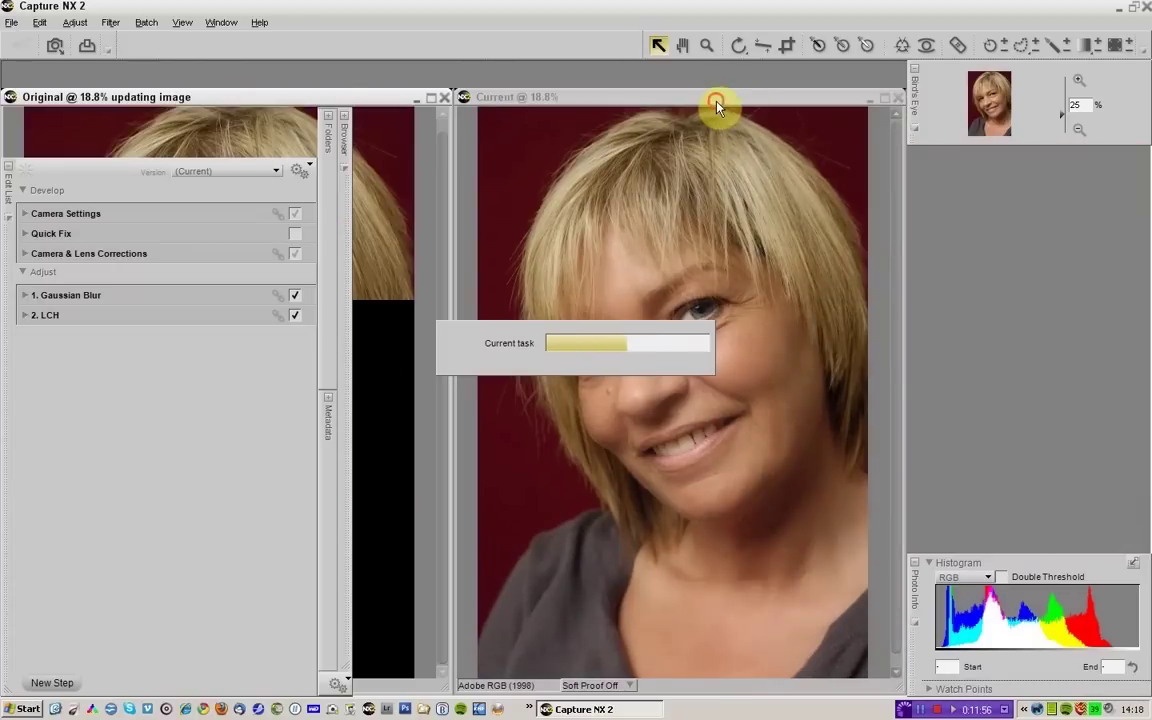
Arrange the Original and Current windows side by side to compare the retouching, close the comparison and move the portrait window back beside the edit list.
drag(745, 97, 978, 99)
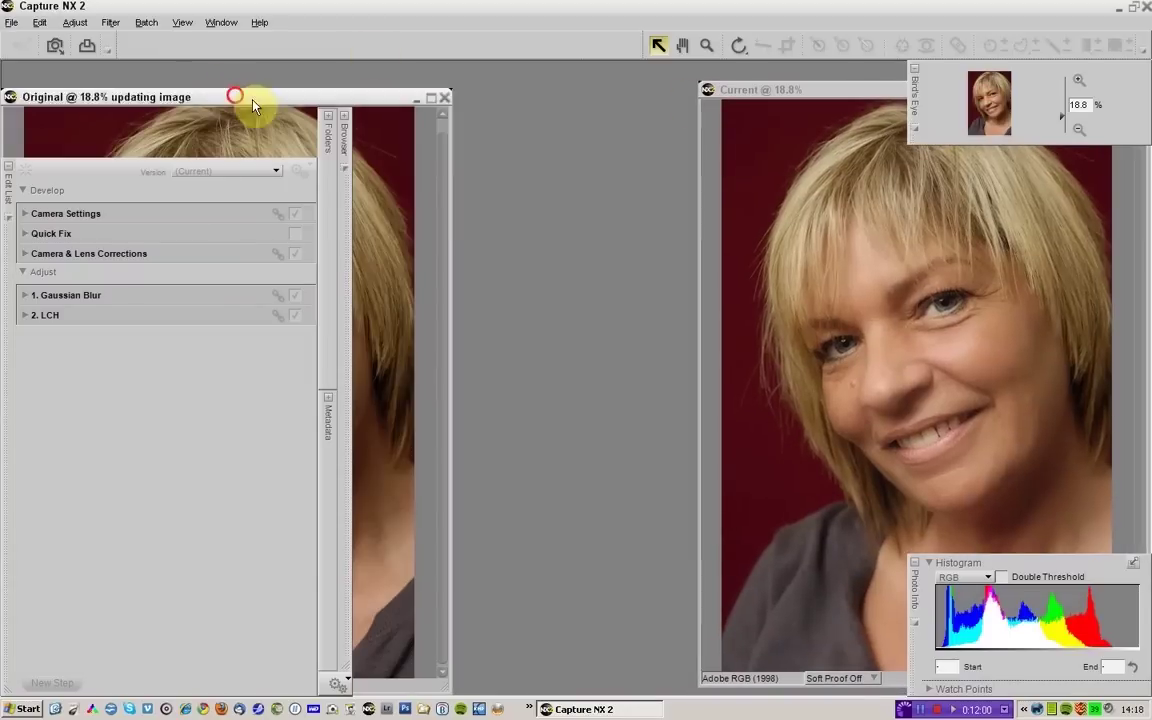
drag(244, 97, 514, 103)
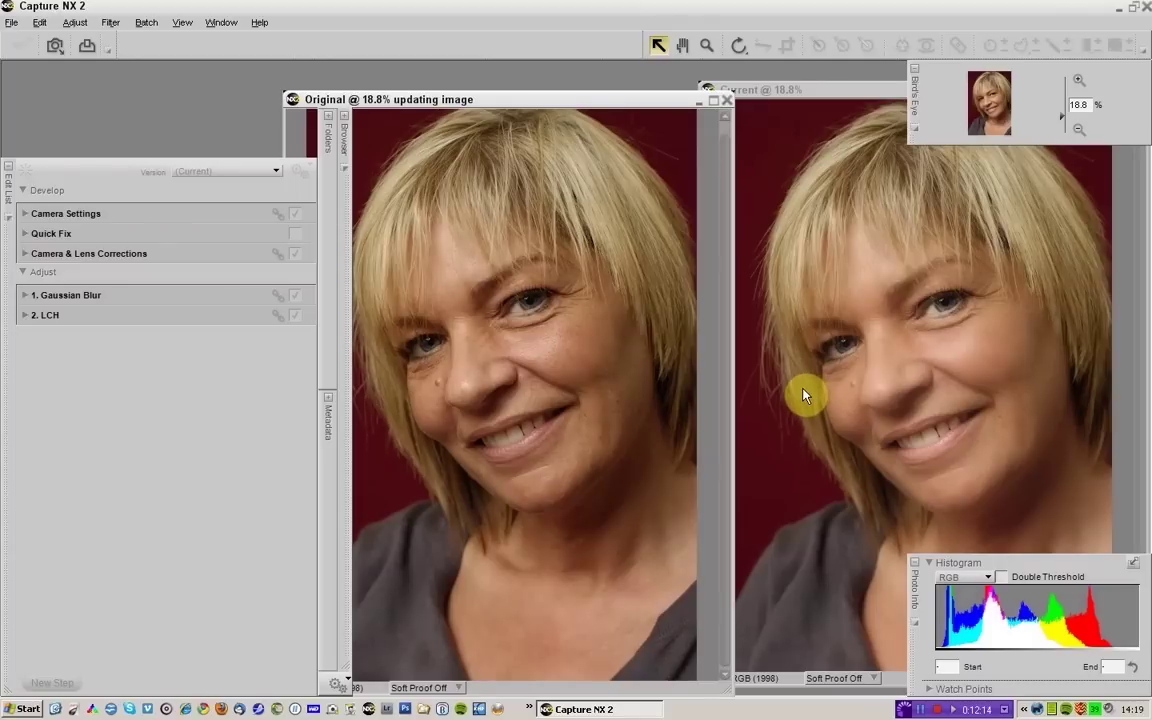
drag(607, 104, 552, 97)
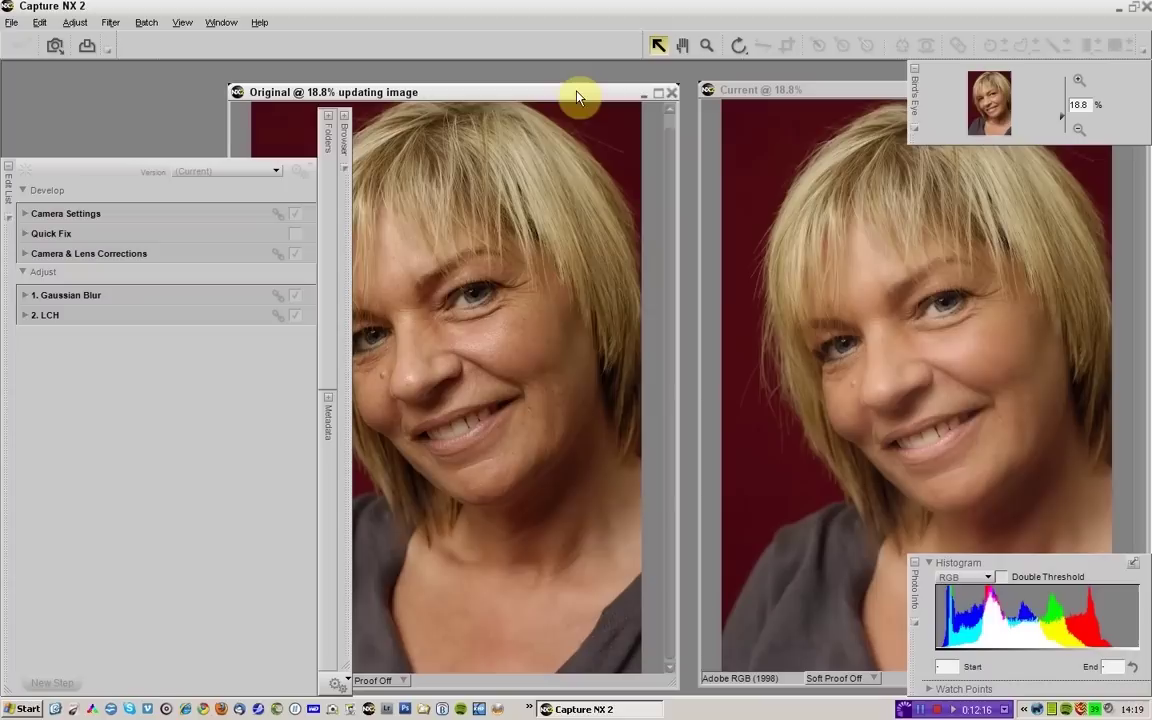
click(673, 93)
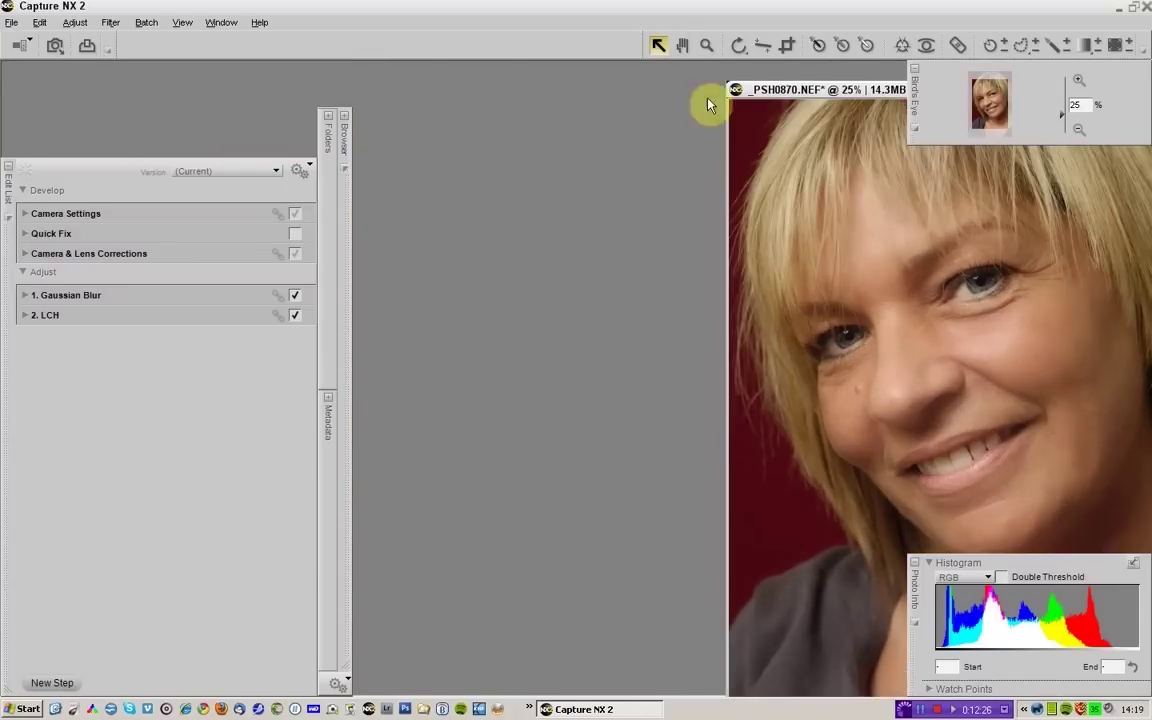
drag(835, 93, 445, 77)
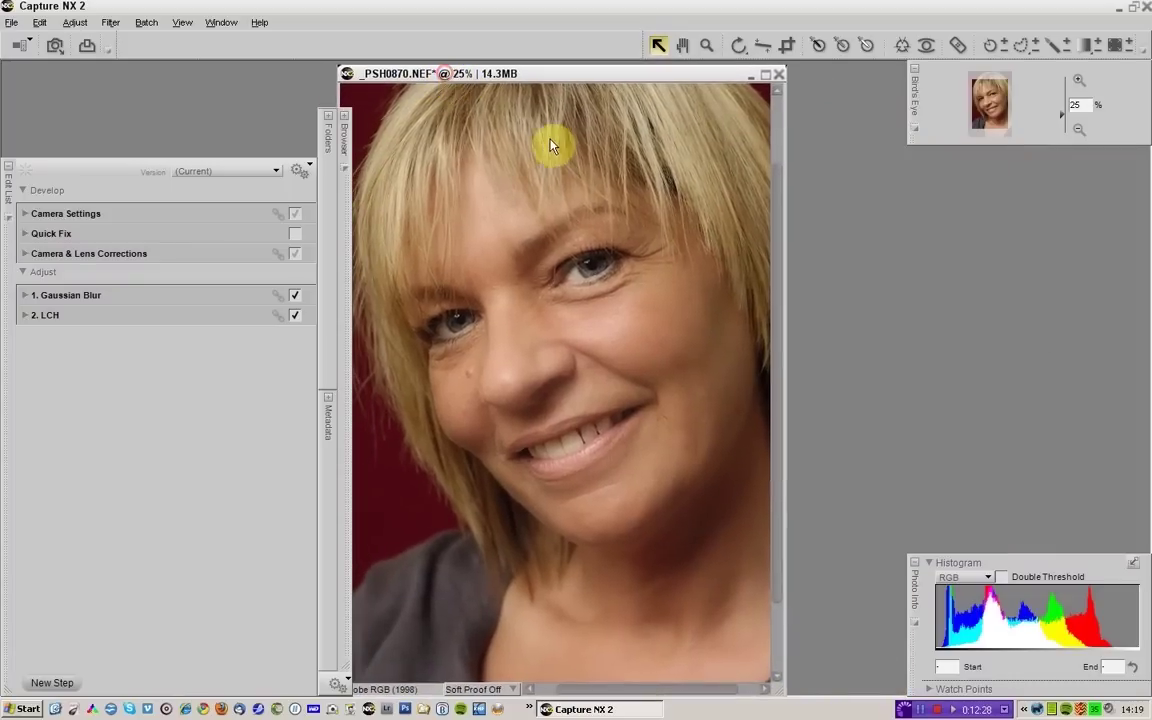